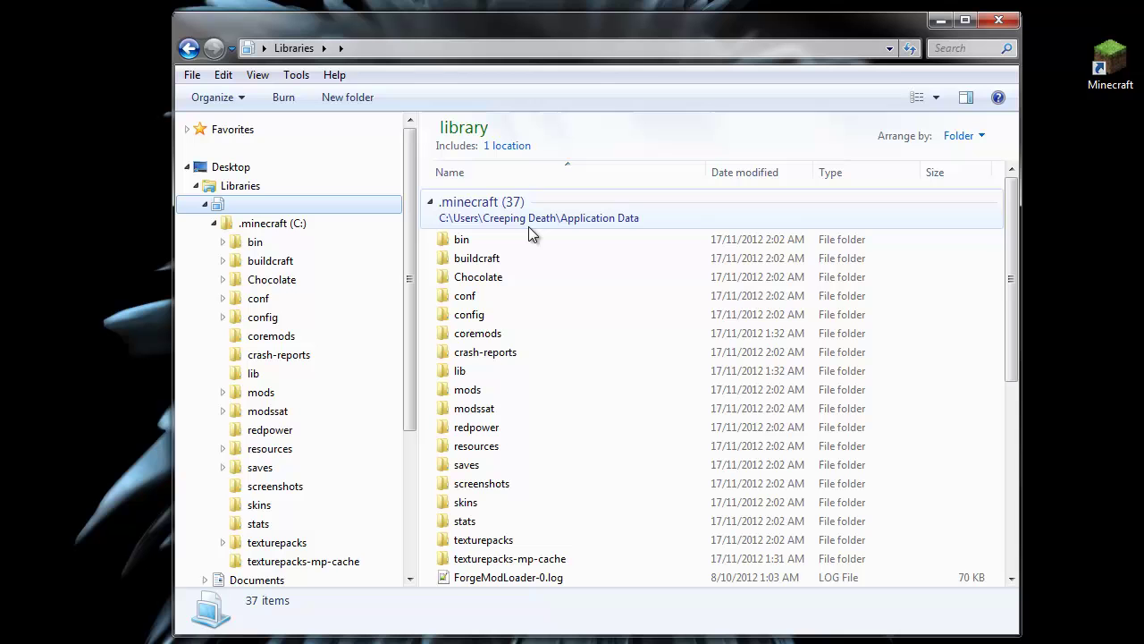
- Select all 37 items in .minecraft and compress them into .minecraft.7z with 7-Zip
click(539, 264)
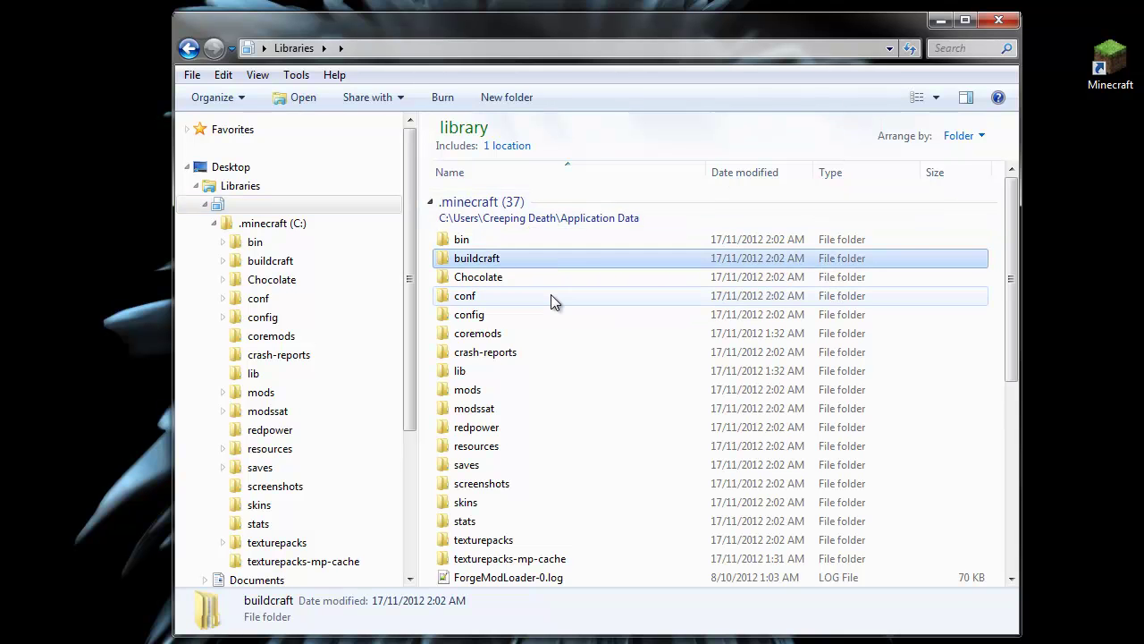
key(ctrl+a)
scroll(550, 345, down, 4)
scroll(550, 351, down, 3)
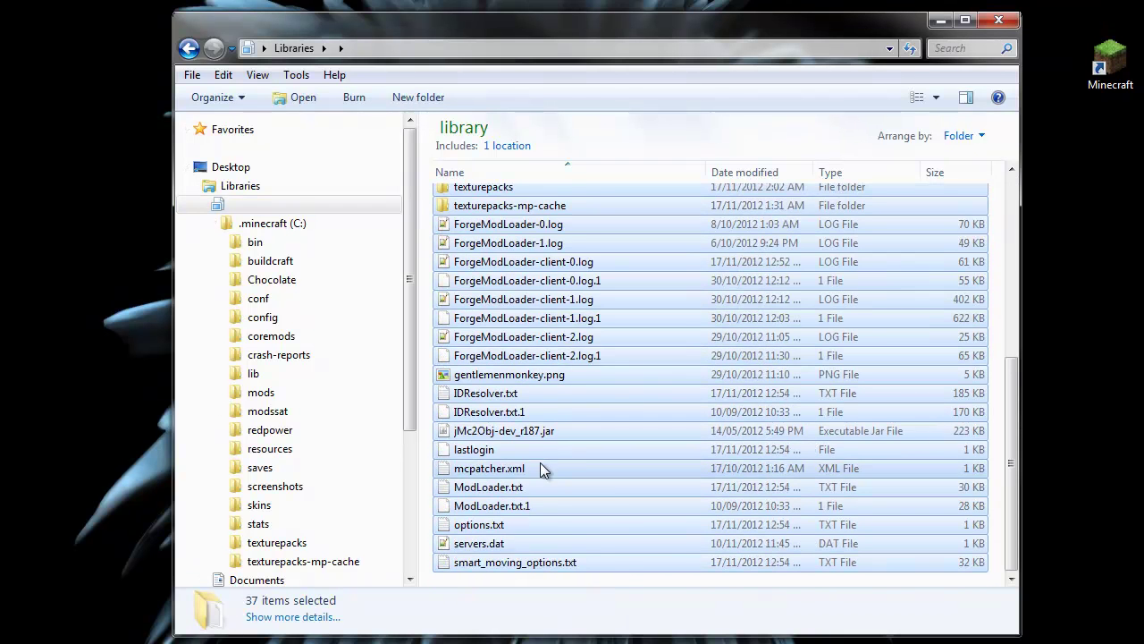
scroll(543, 468, up, 6)
right_click(483, 337)
mouse_move(537, 345)
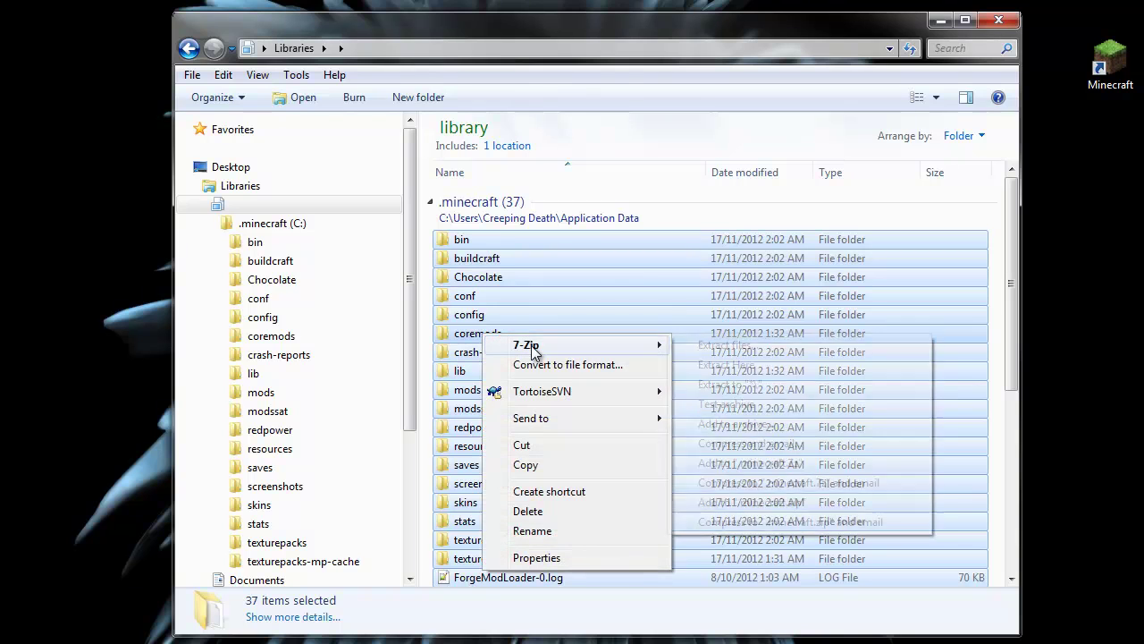
click(783, 465)
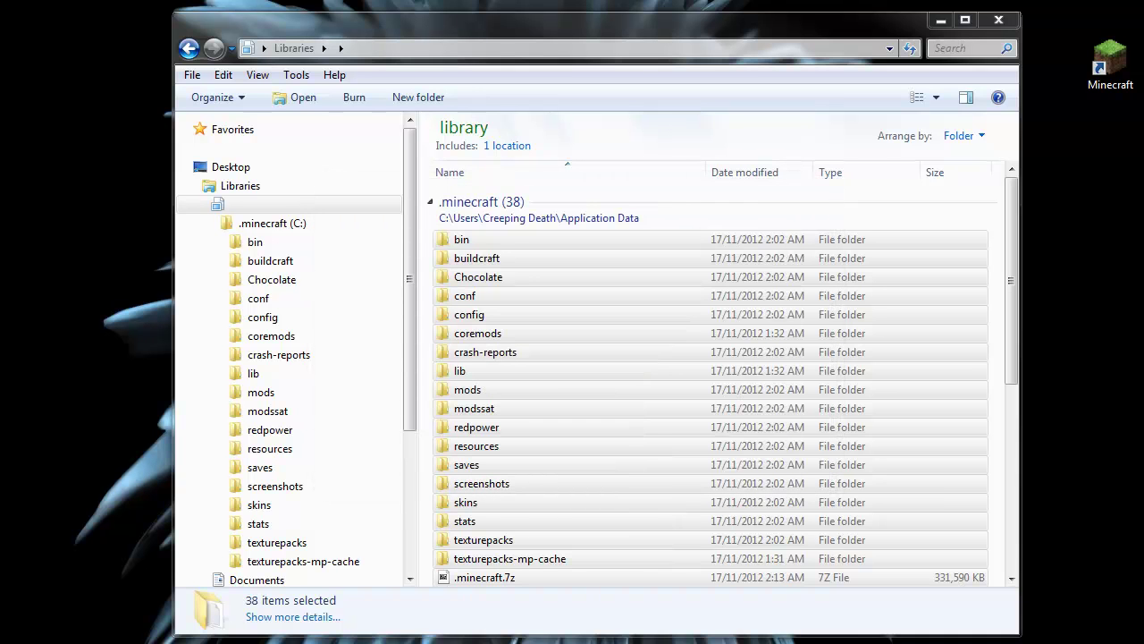
- Move the .minecraft.7z backup into the A Safe Place(TM) desktop folder
click(523, 578)
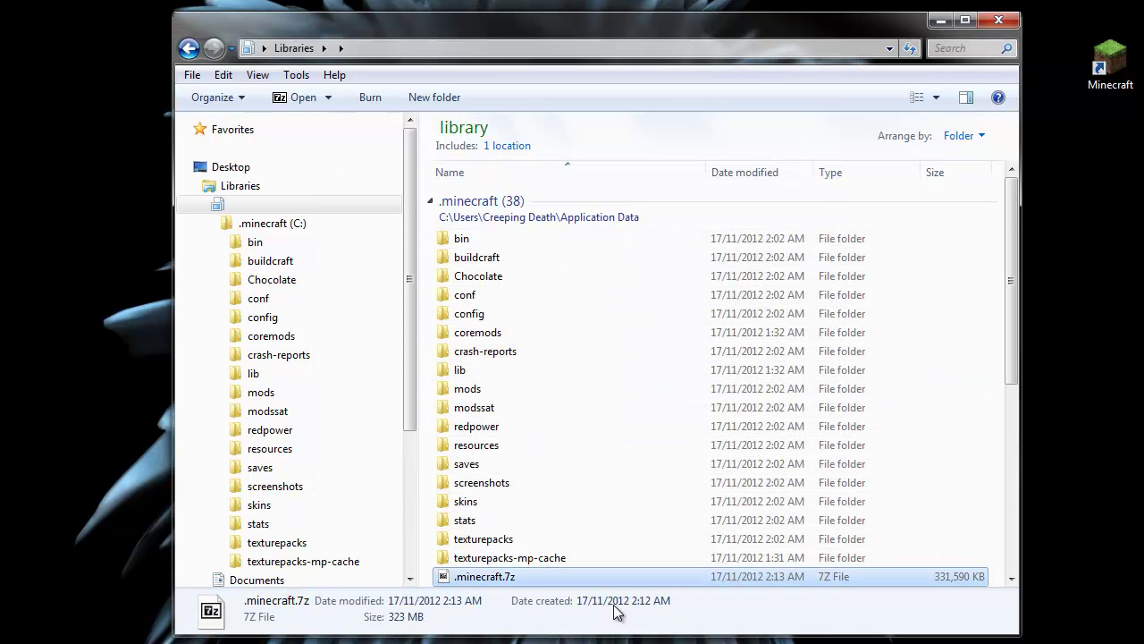
click(1118, 184)
click(483, 585)
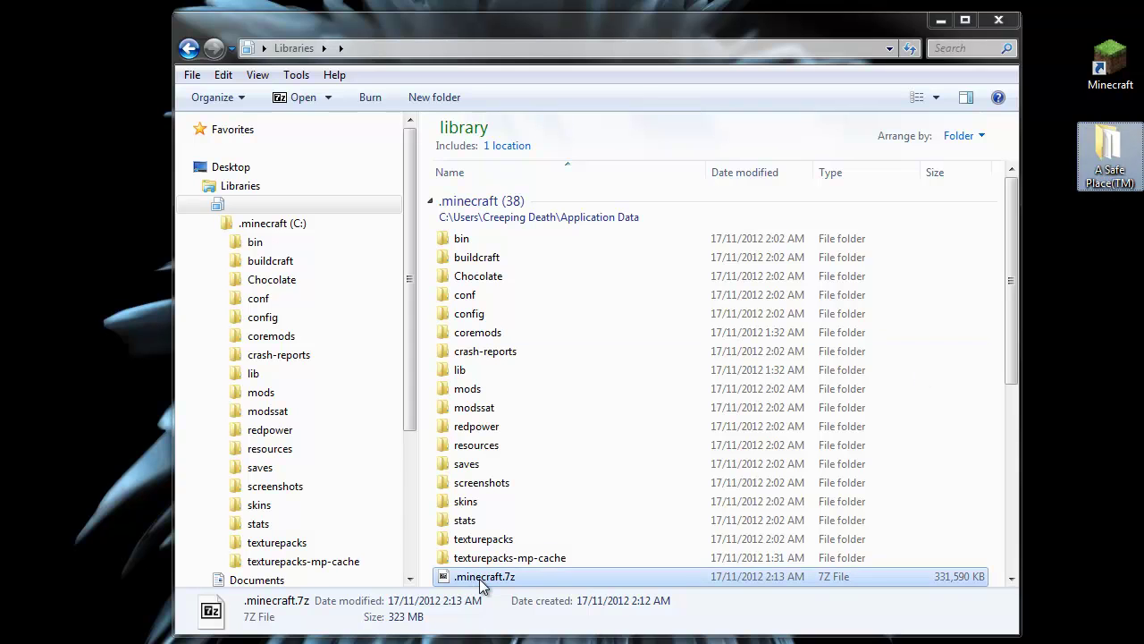
drag(464, 579, 1109, 154)
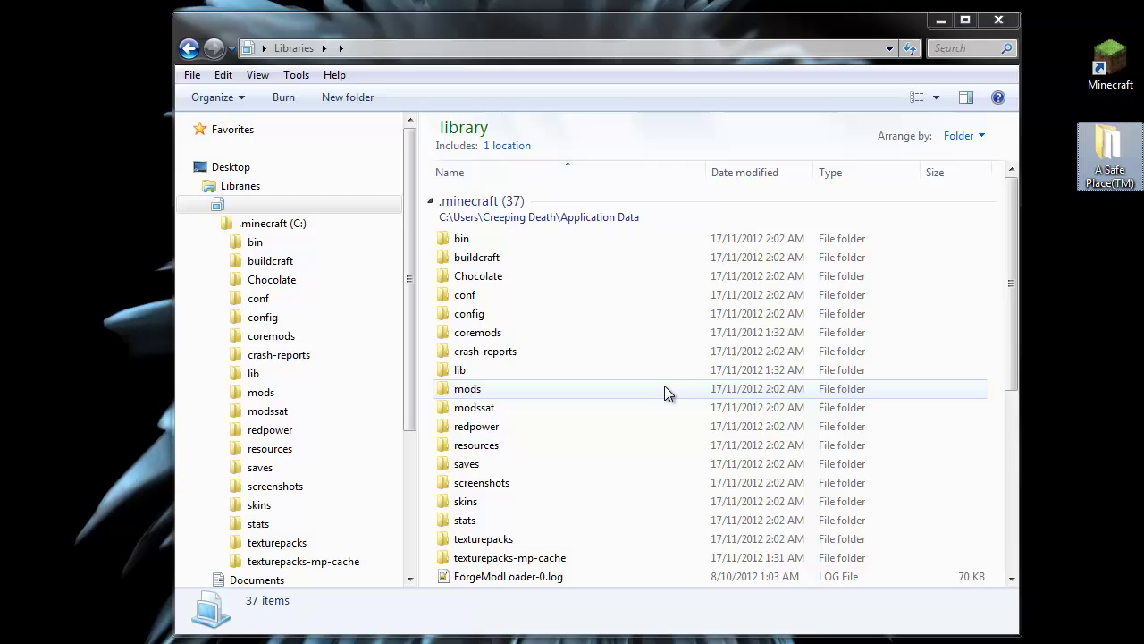
- Delete all 37 items from .minecraft and launch Minecraft from the desktop
click(550, 333)
key(ctrl+a)
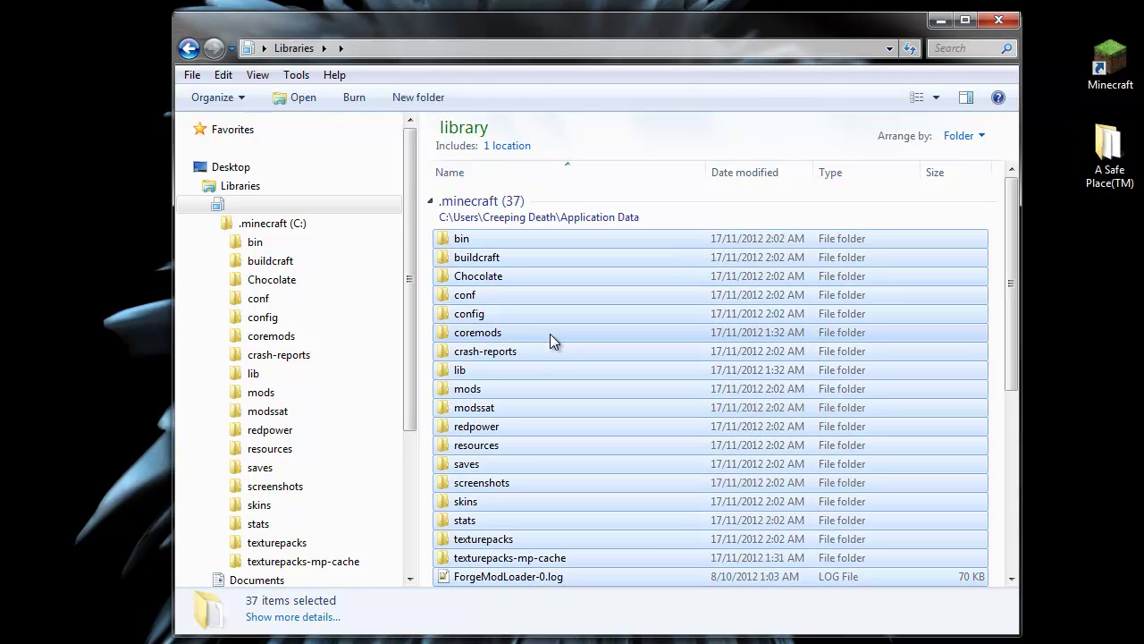
key(Delete)
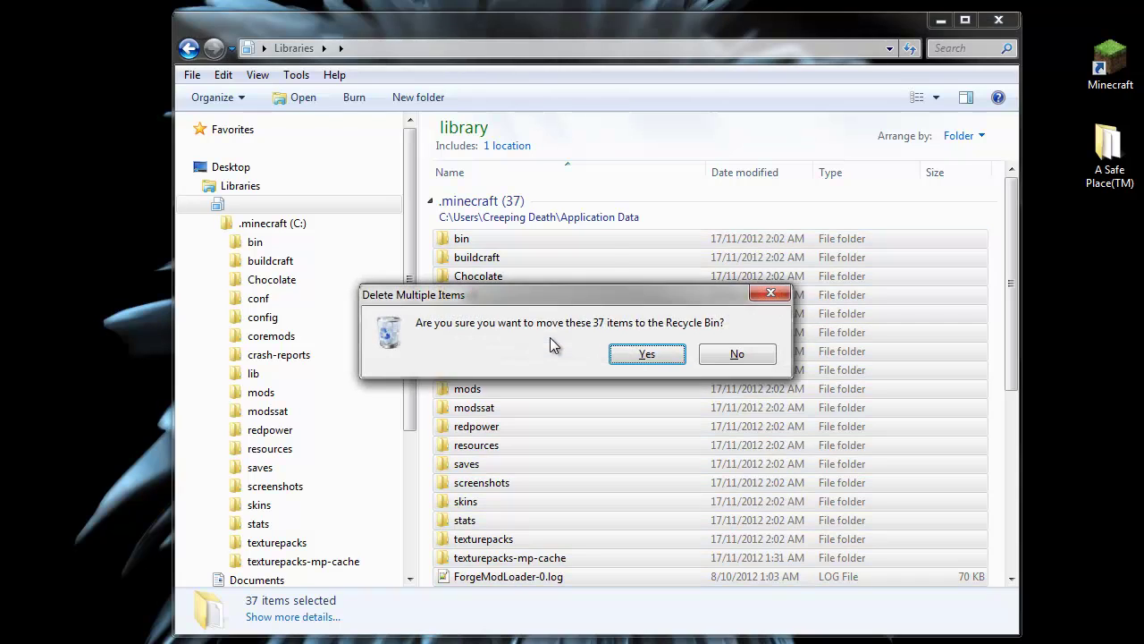
key(Escape)
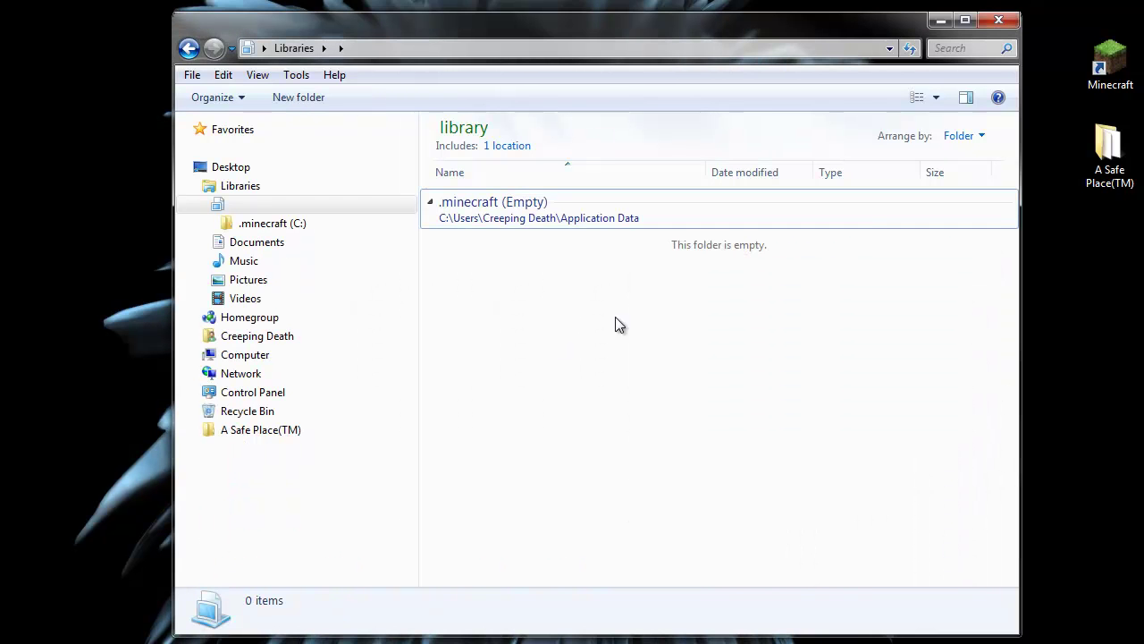
click(1086, 88)
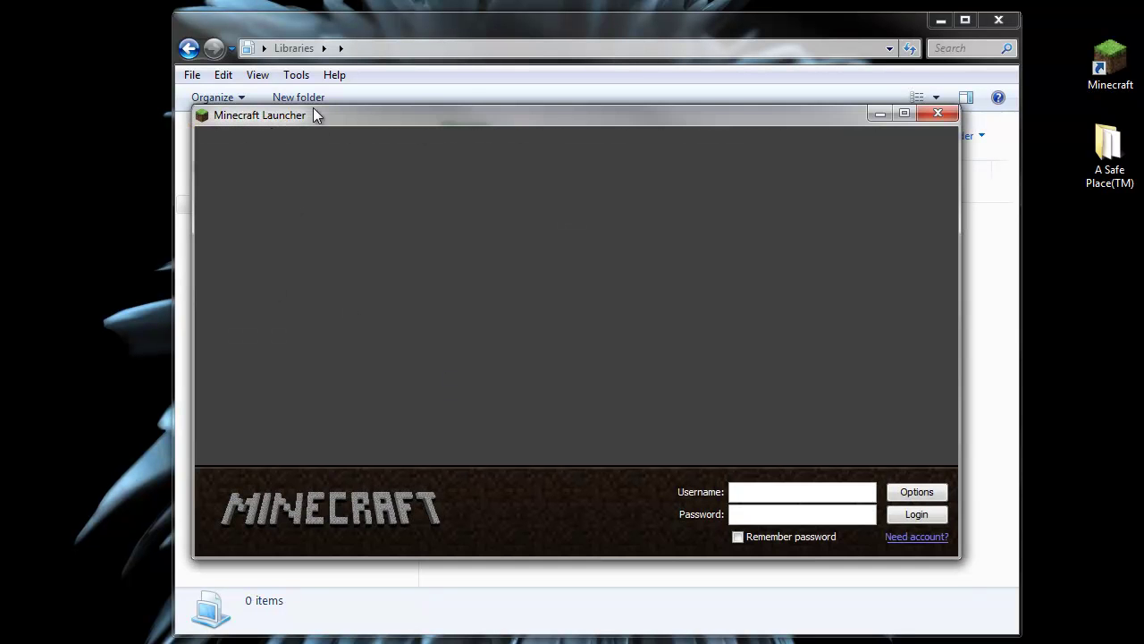
- Log in to download a fresh Minecraft 1.4.4, then quit from the title screen
click(351, 25)
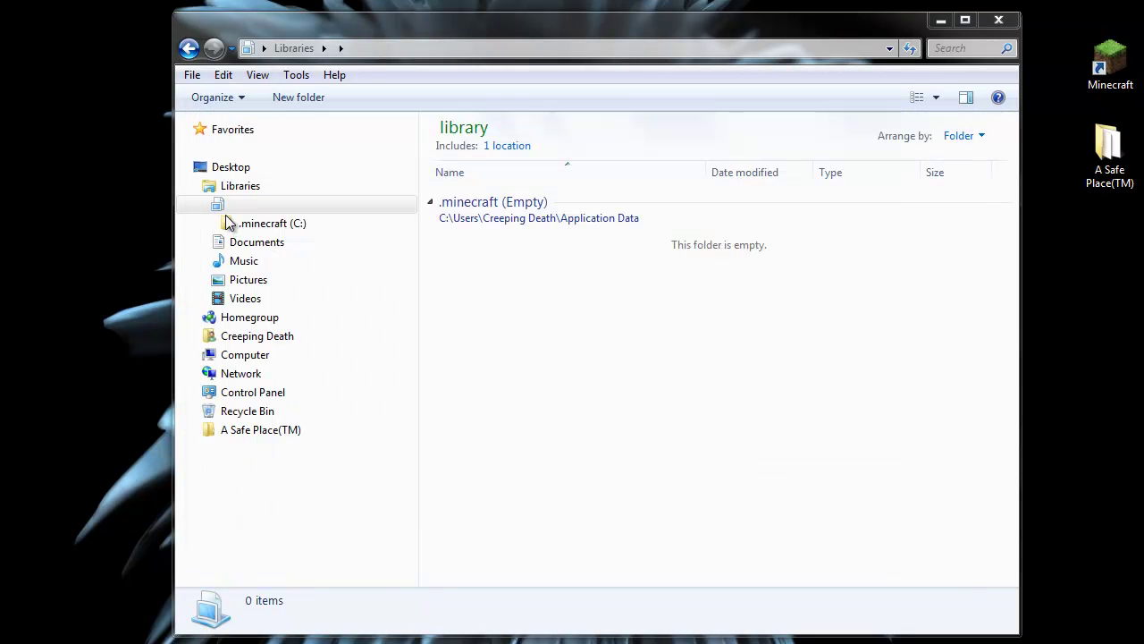
key(alt+Tab)
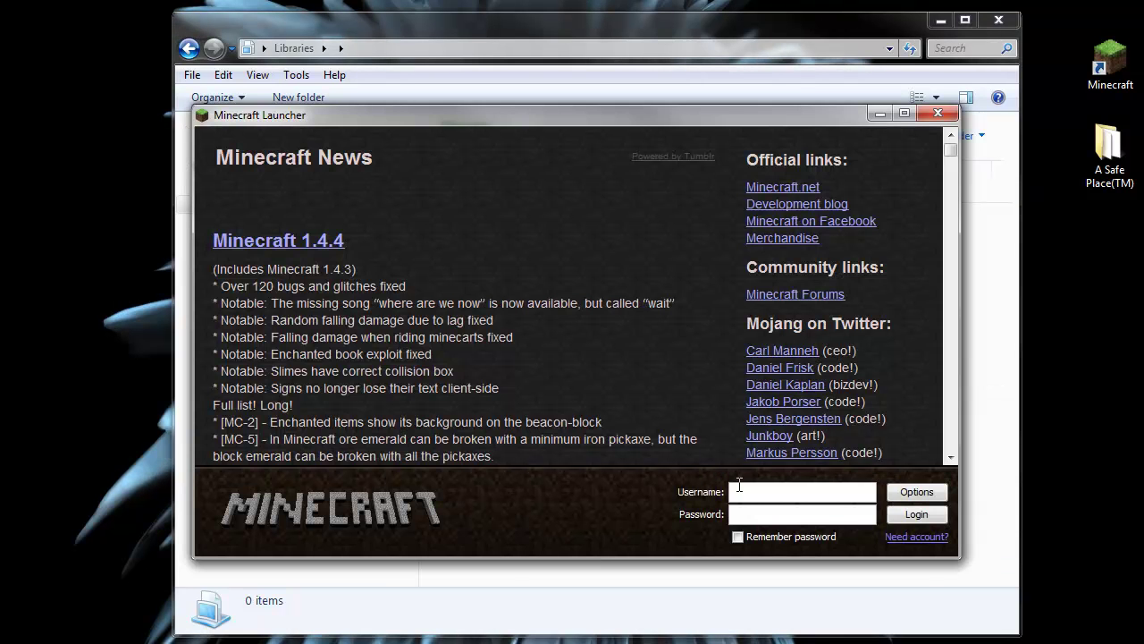
click(917, 514)
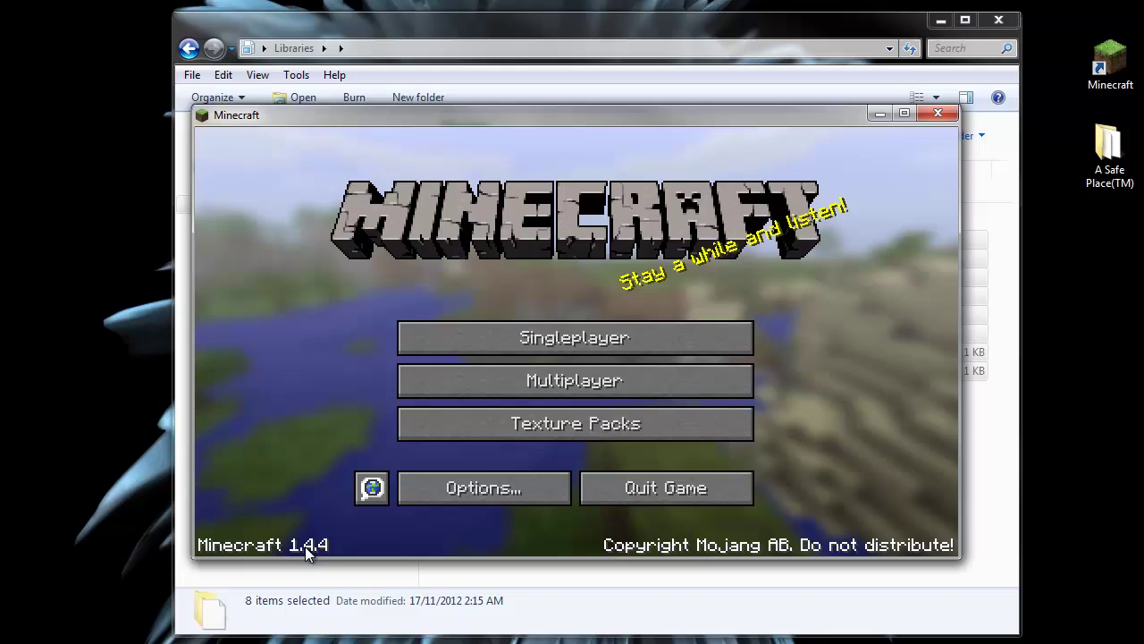
click(677, 488)
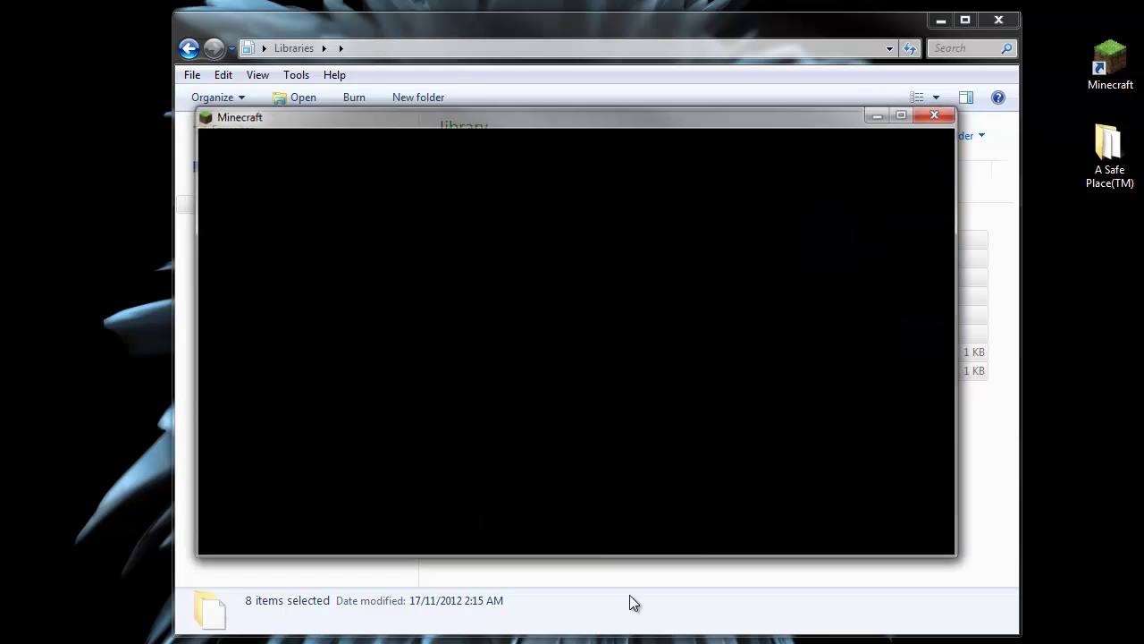
click(640, 456)
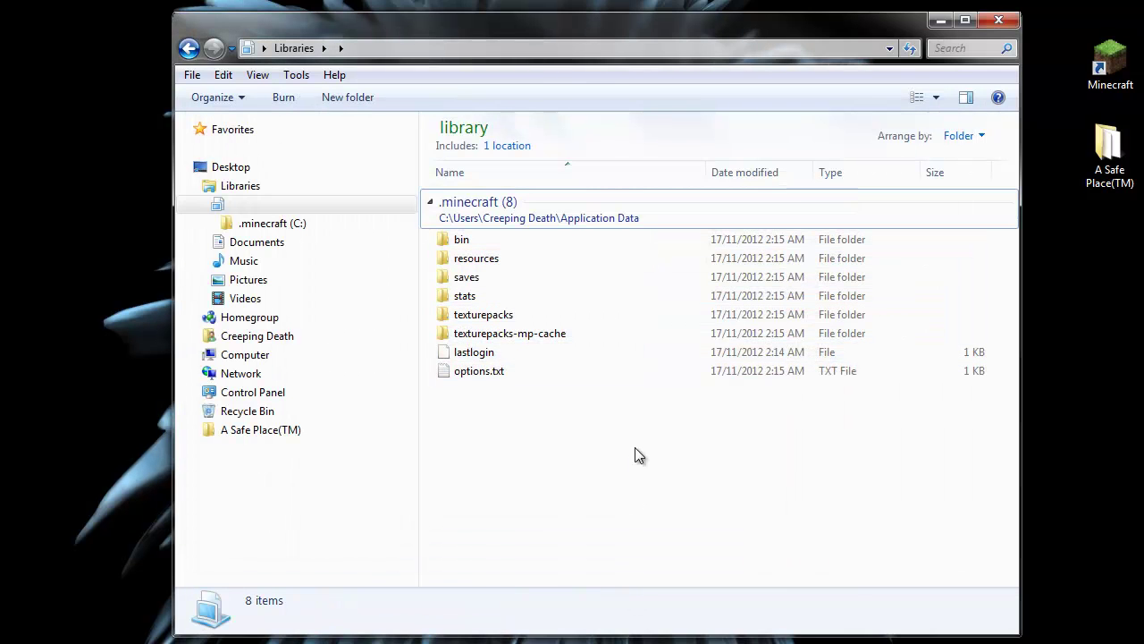
- Go to minecraftforge.net and open the Main Forge Download topic under Releases
key(alt+Tab)
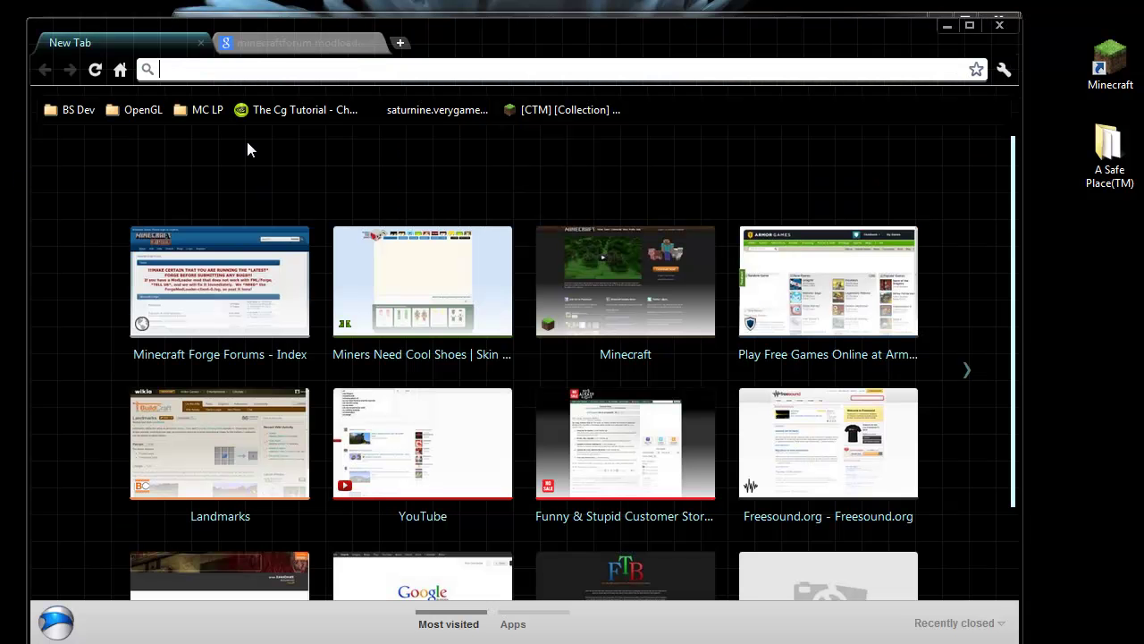
text(minecraftfor)
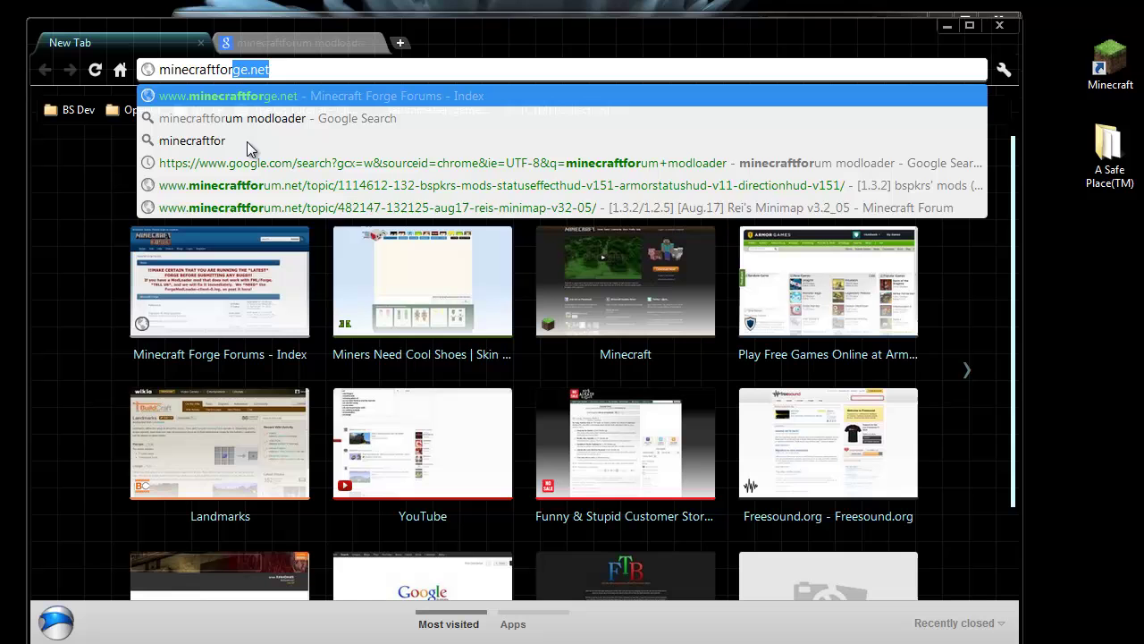
text(ge.net)
key(Return)
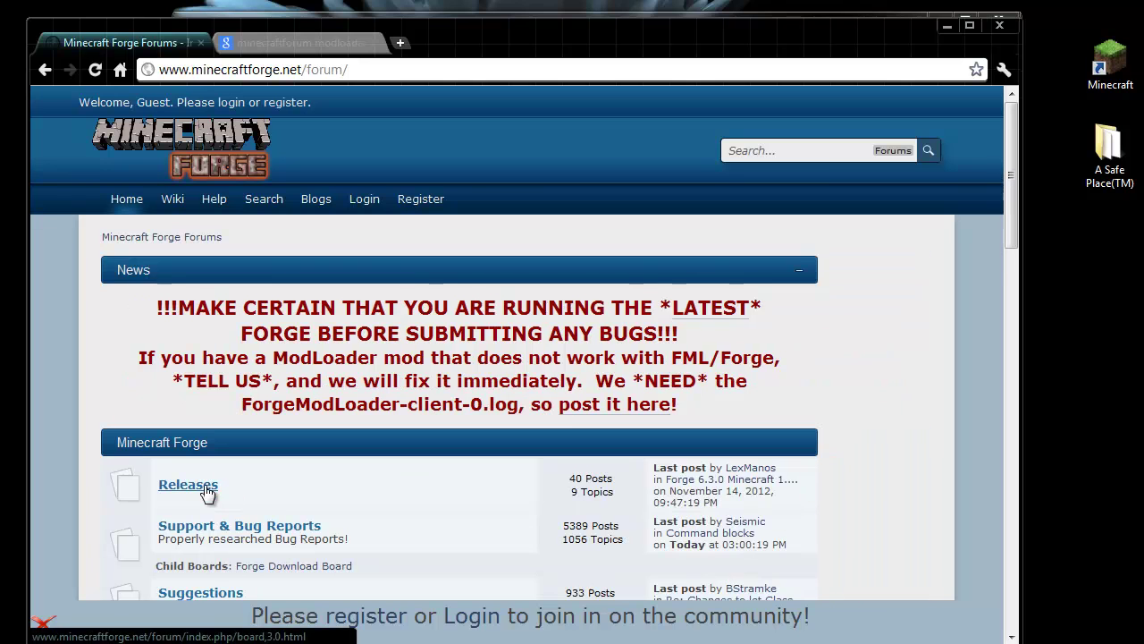
click(203, 485)
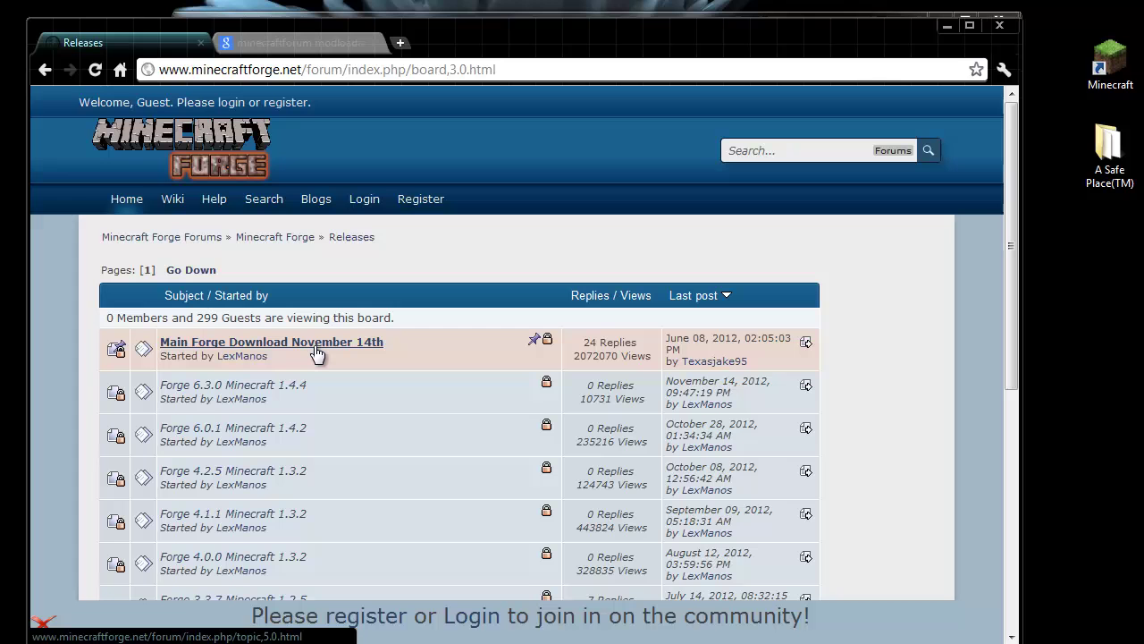
click(318, 348)
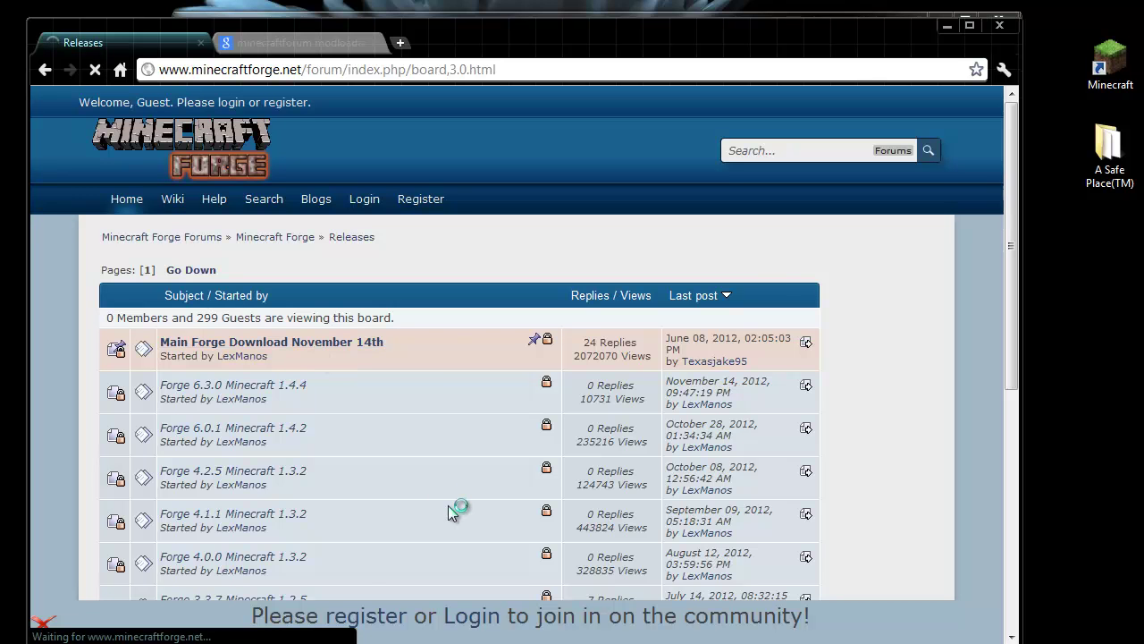
- Find the Recommended download links, then return to the 'minecraftforum modloader' Google results
scroll(347, 324, down, 3)
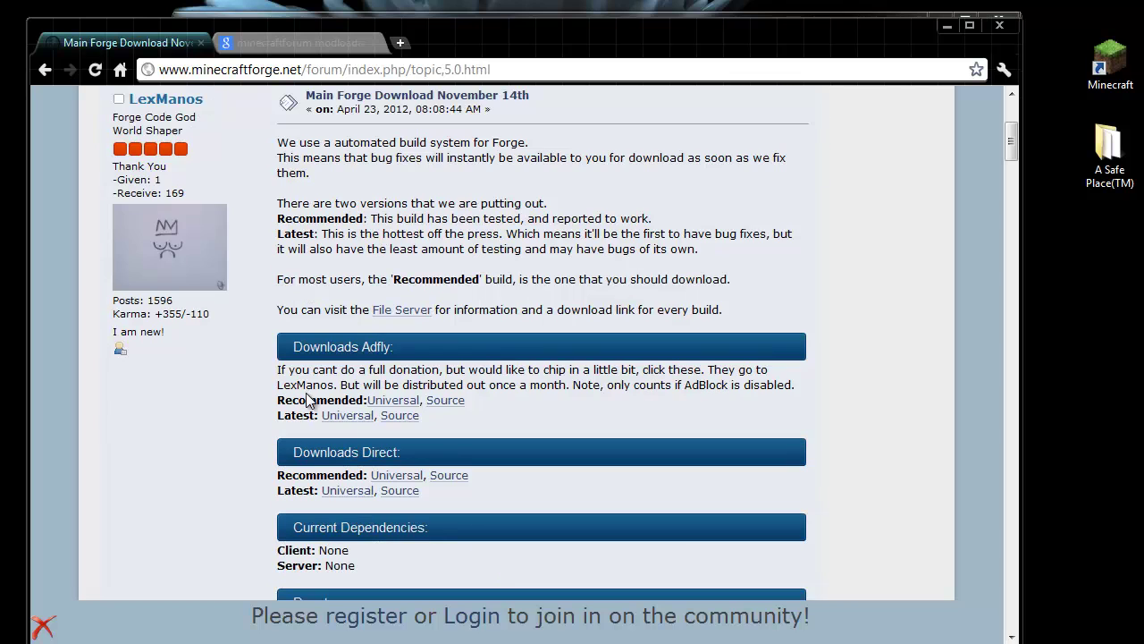
drag(292, 399, 336, 402)
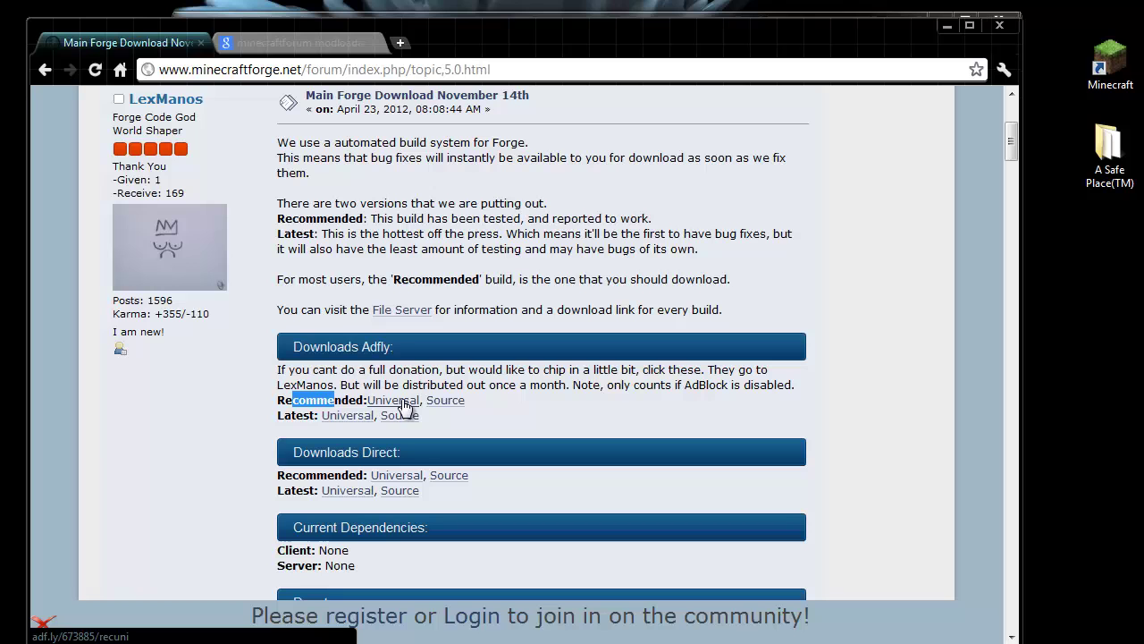
click(344, 400)
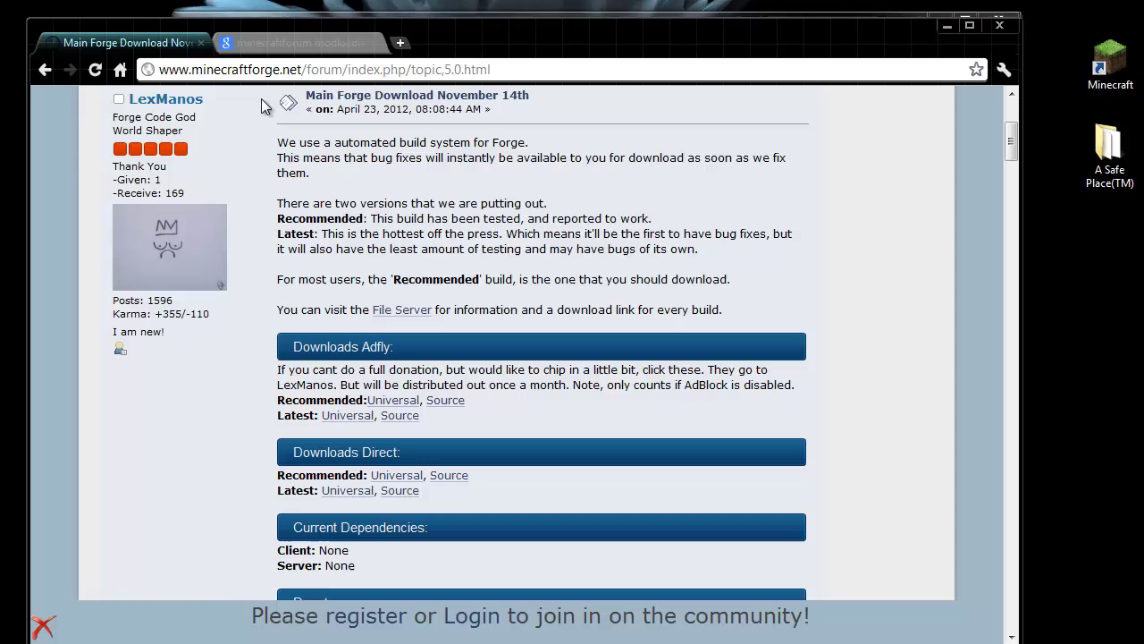
click(259, 50)
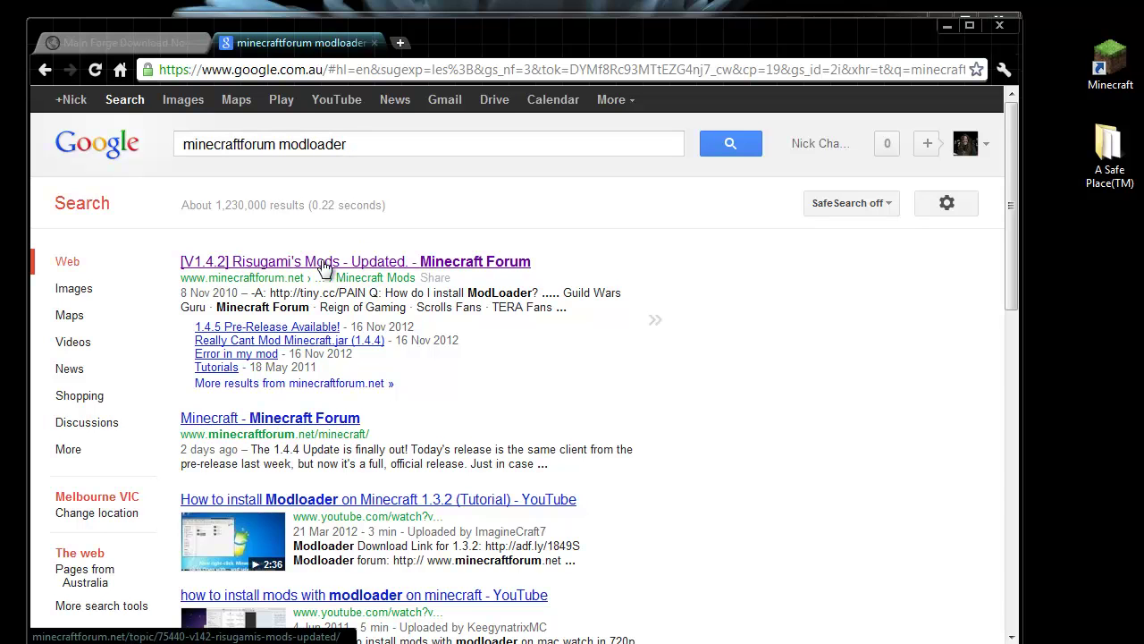
- Open the [V1.4.4] Risugami's Mods forum topic and locate its 1.4.4 version note
click(259, 266)
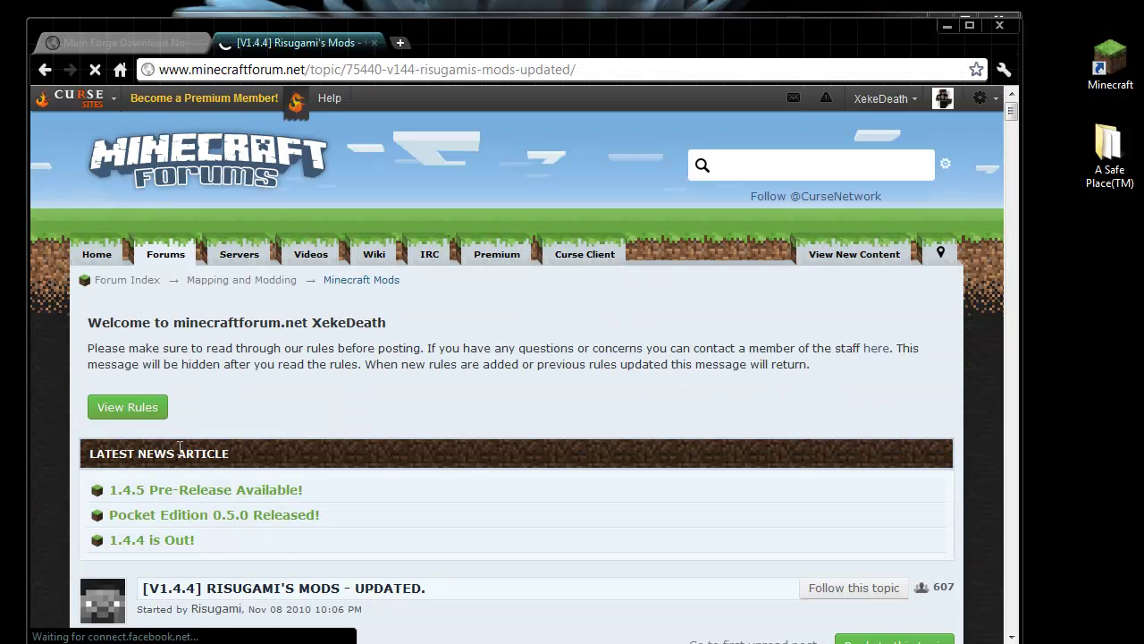
scroll(197, 438, down, 2)
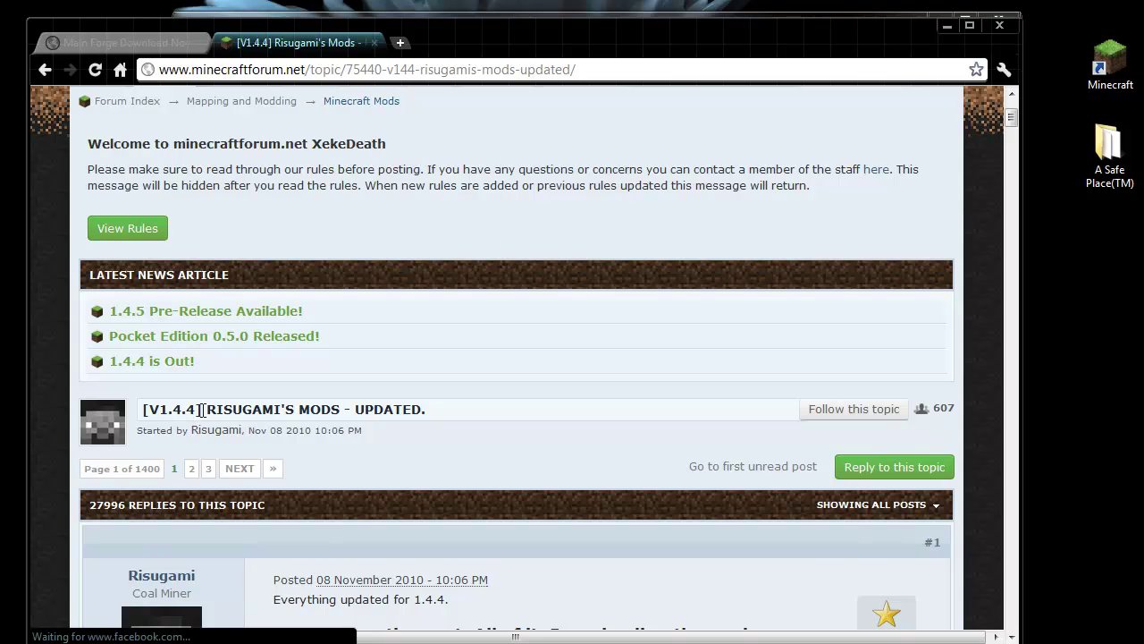
scroll(481, 409, down, 1)
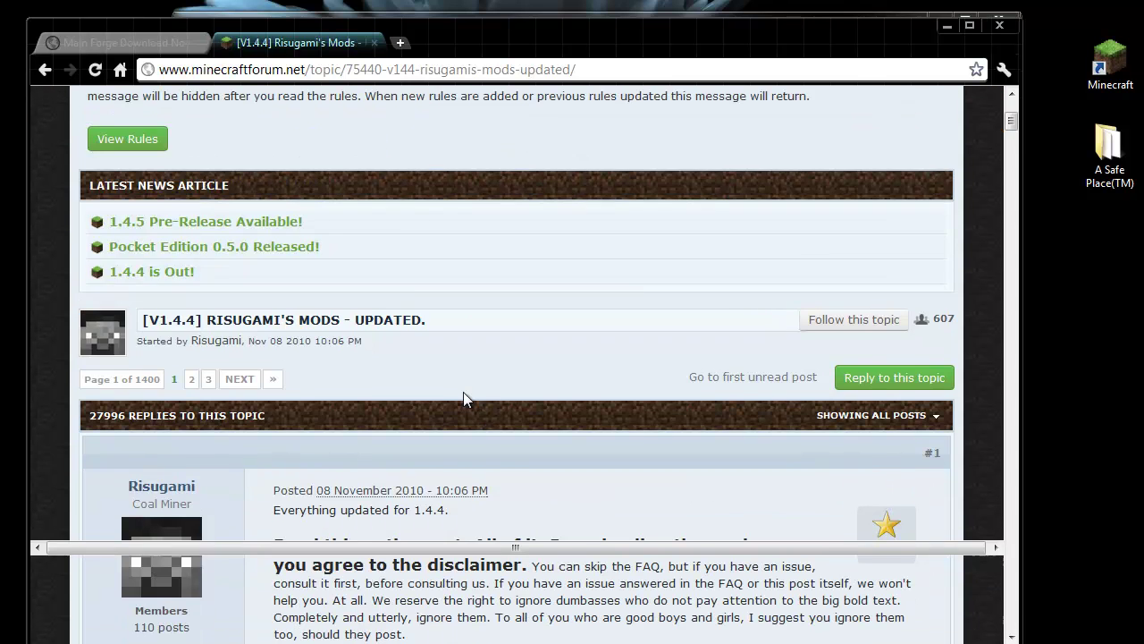
scroll(464, 392, down, 2)
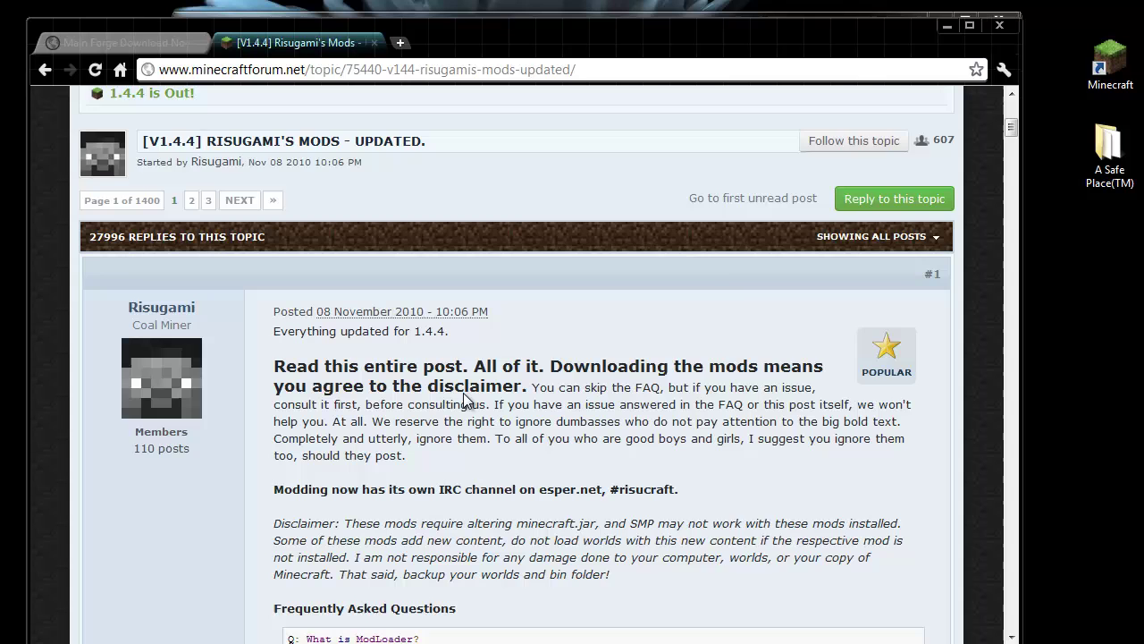
scroll(437, 251, down, 1)
drag(446, 248, 415, 251)
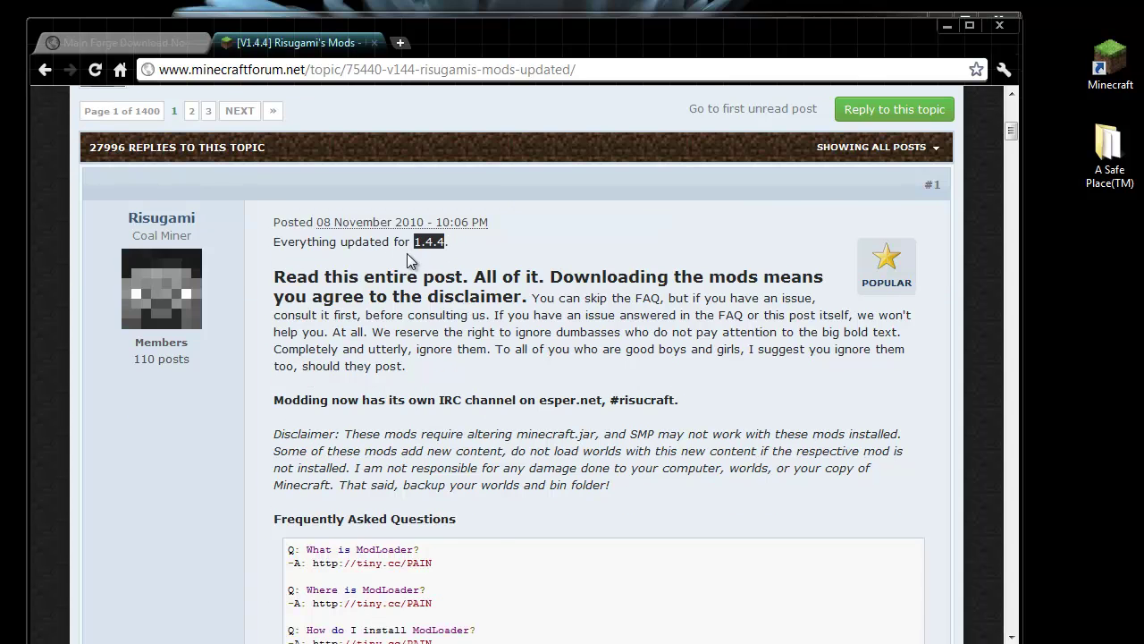
- Scroll the post down to the ModLoader 1.4.4 download links
scroll(407, 253, up, 1)
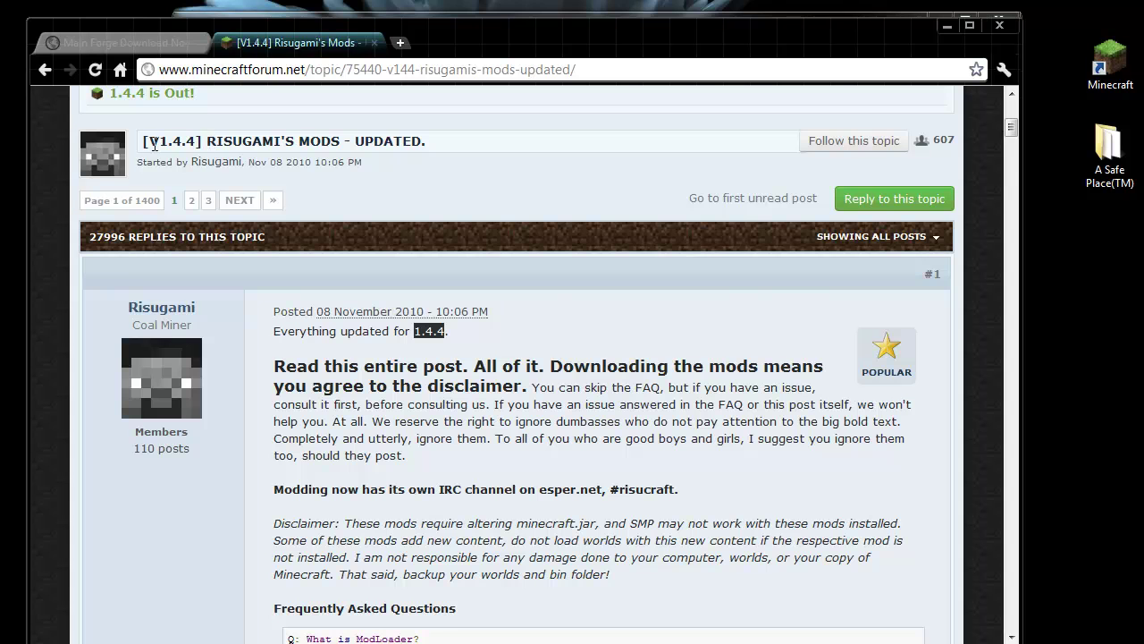
scroll(517, 292, down, 1)
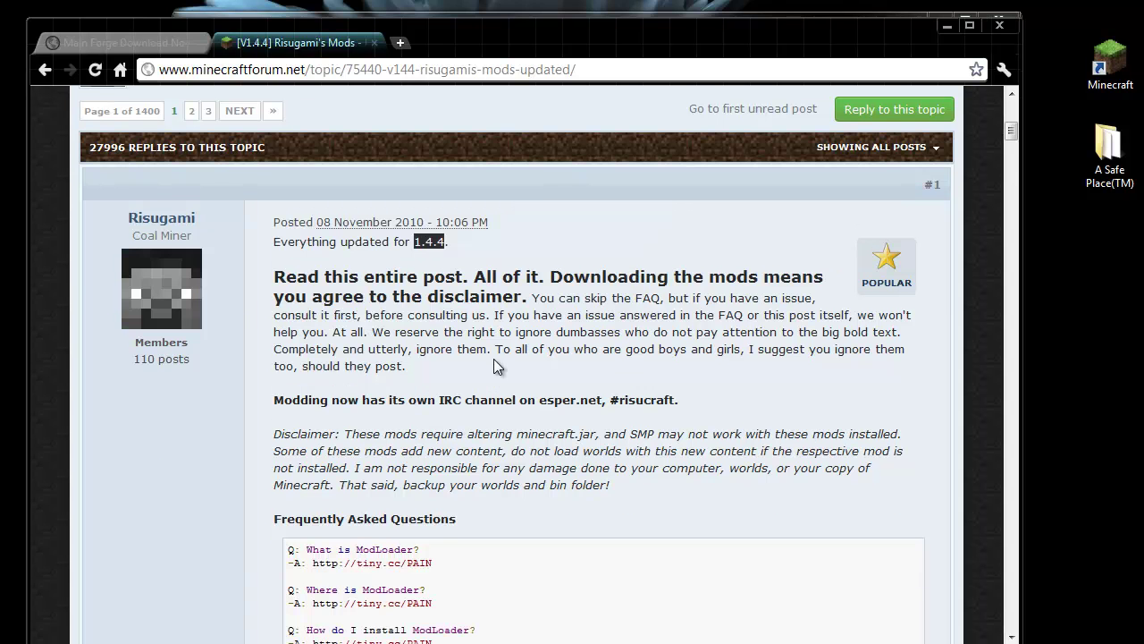
scroll(277, 368, down, 10)
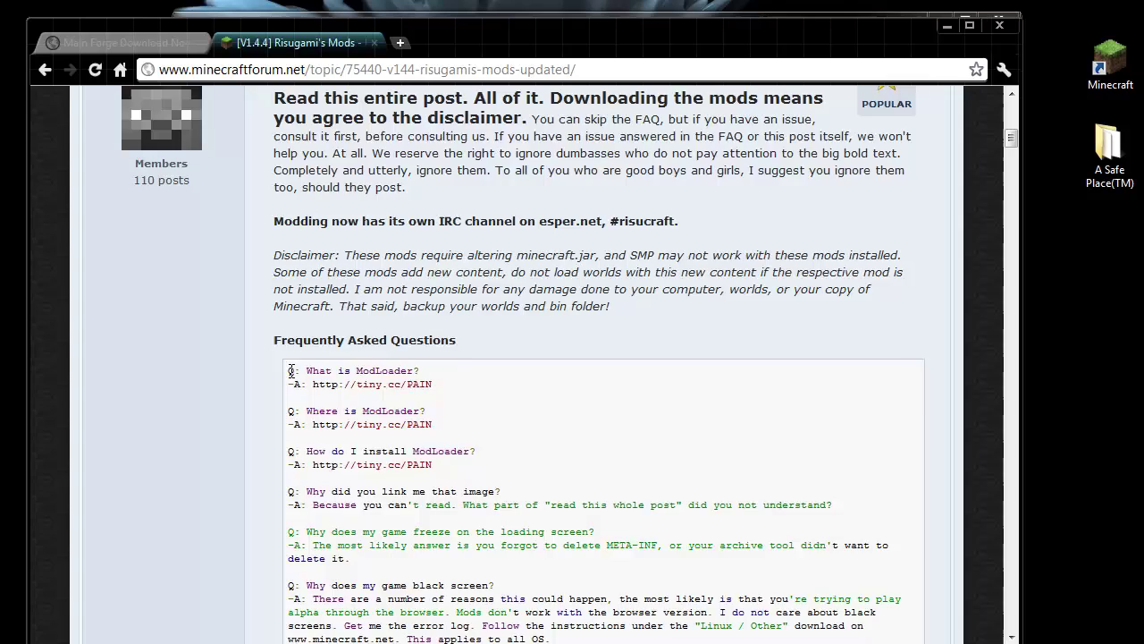
scroll(251, 346, down, 7)
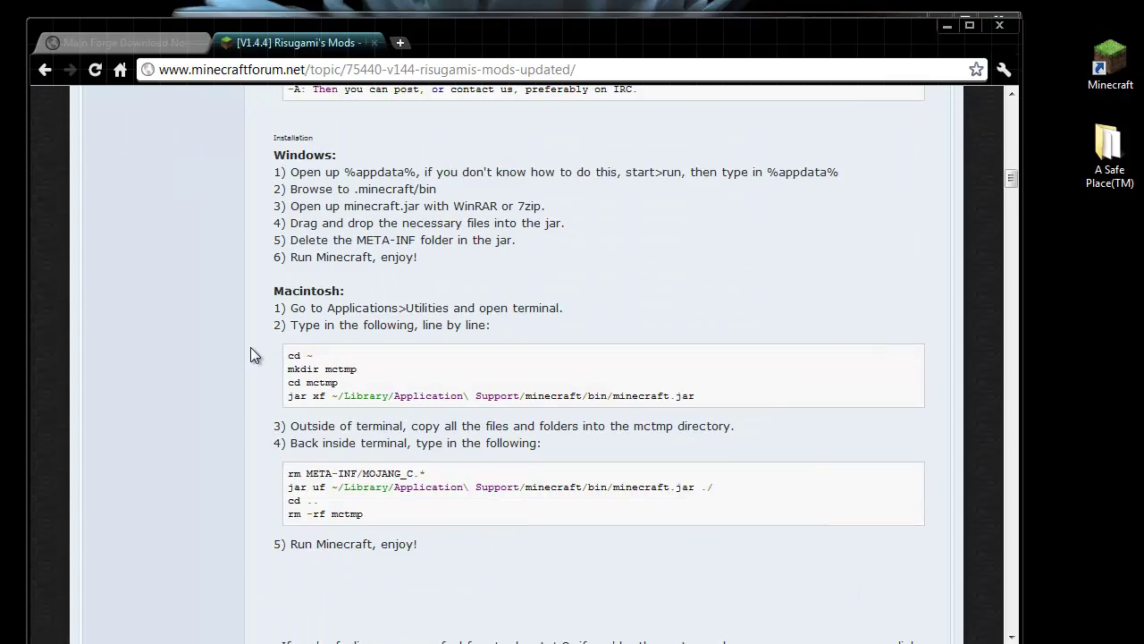
scroll(250, 347, down, 1)
drag(272, 268, 404, 281)
scroll(403, 282, down, 1)
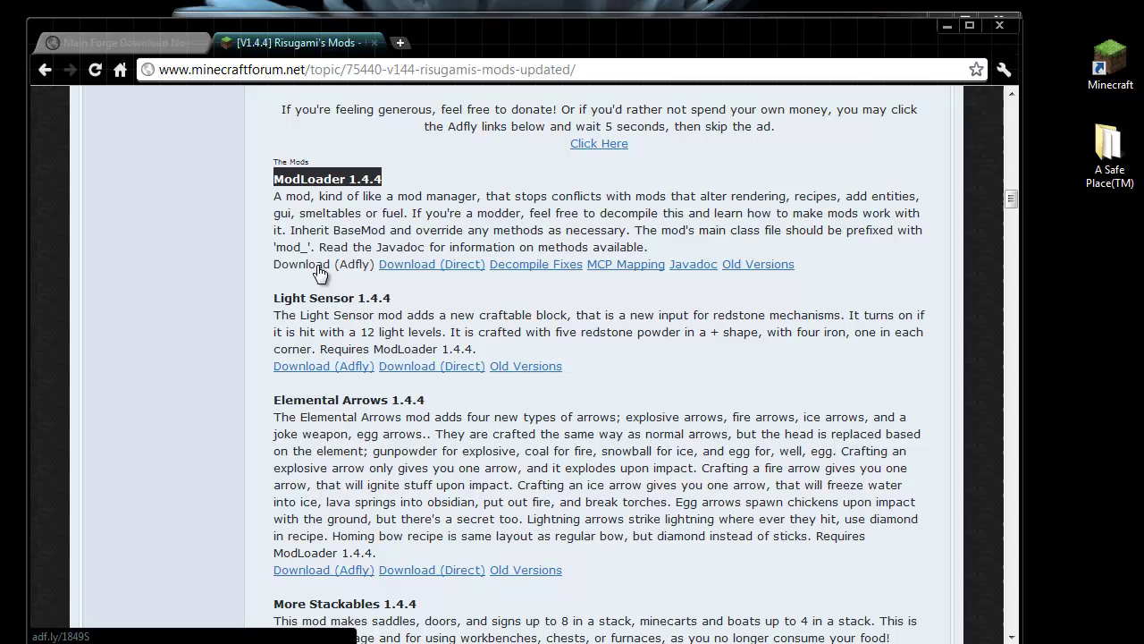
click(428, 155)
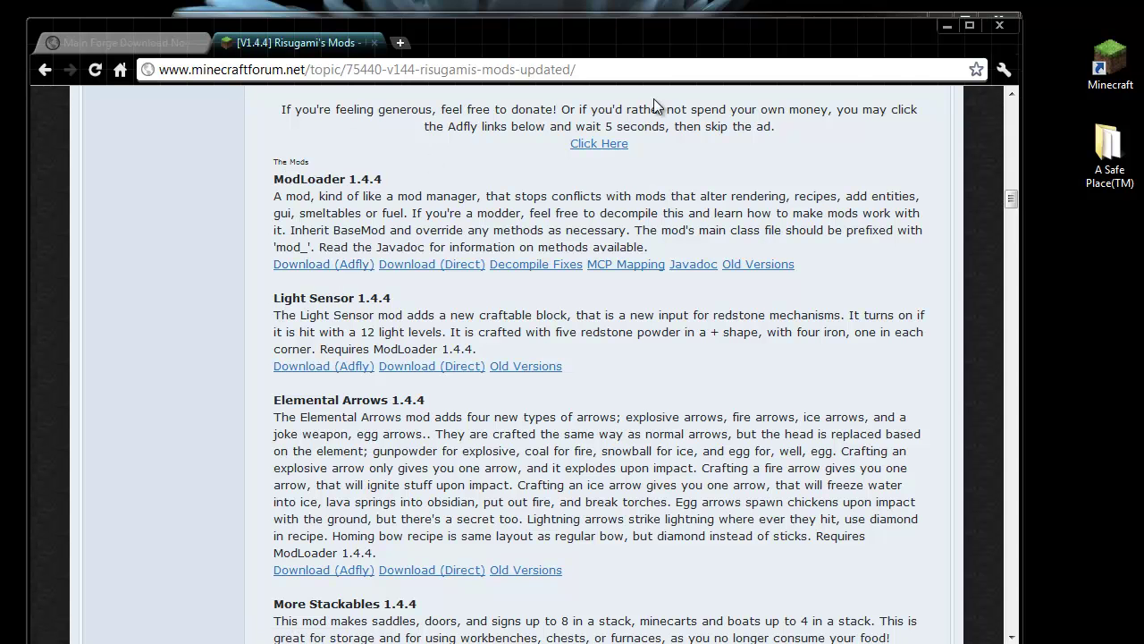
- Open .minecraft's bin folder and duplicate minecraft.jar as 'minecraft - Copy.jar'
click(947, 27)
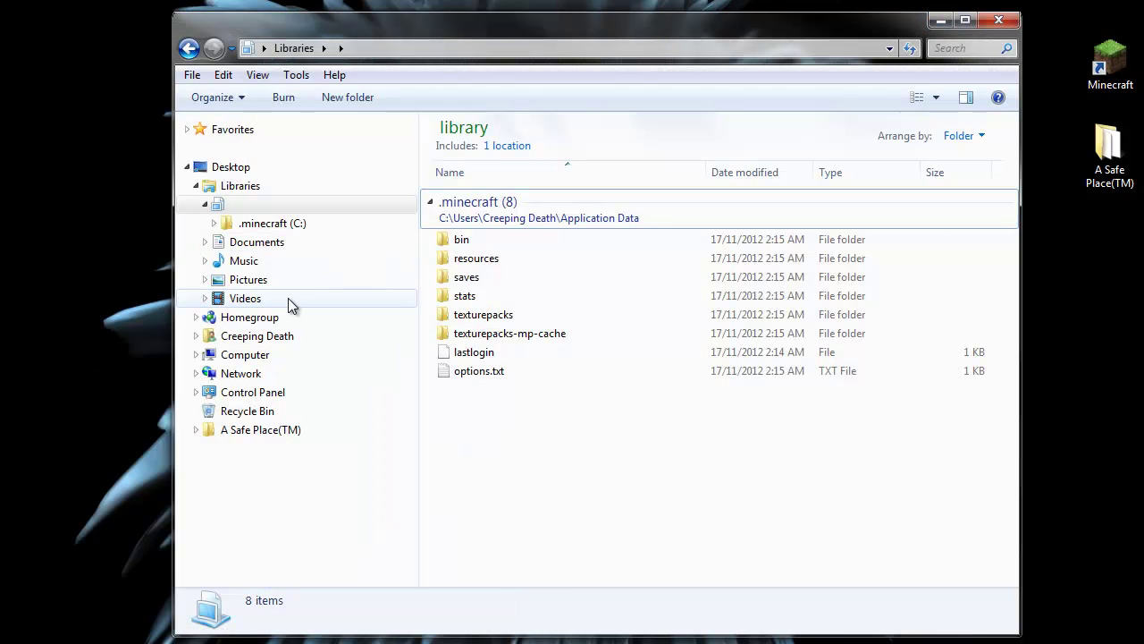
click(497, 241)
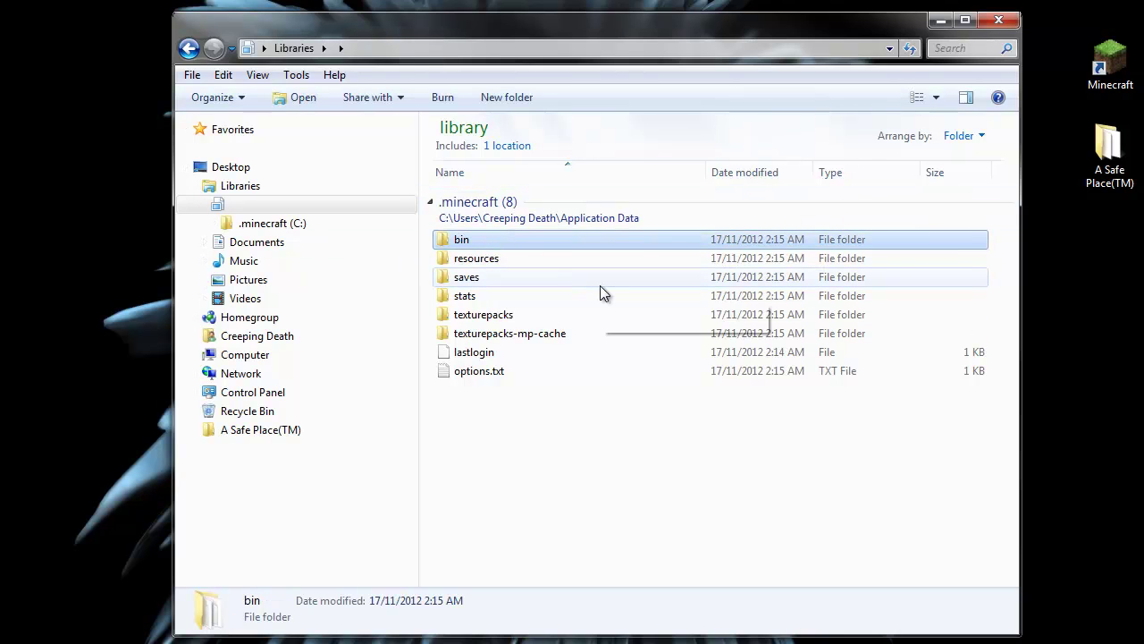
key(Return)
click(545, 294)
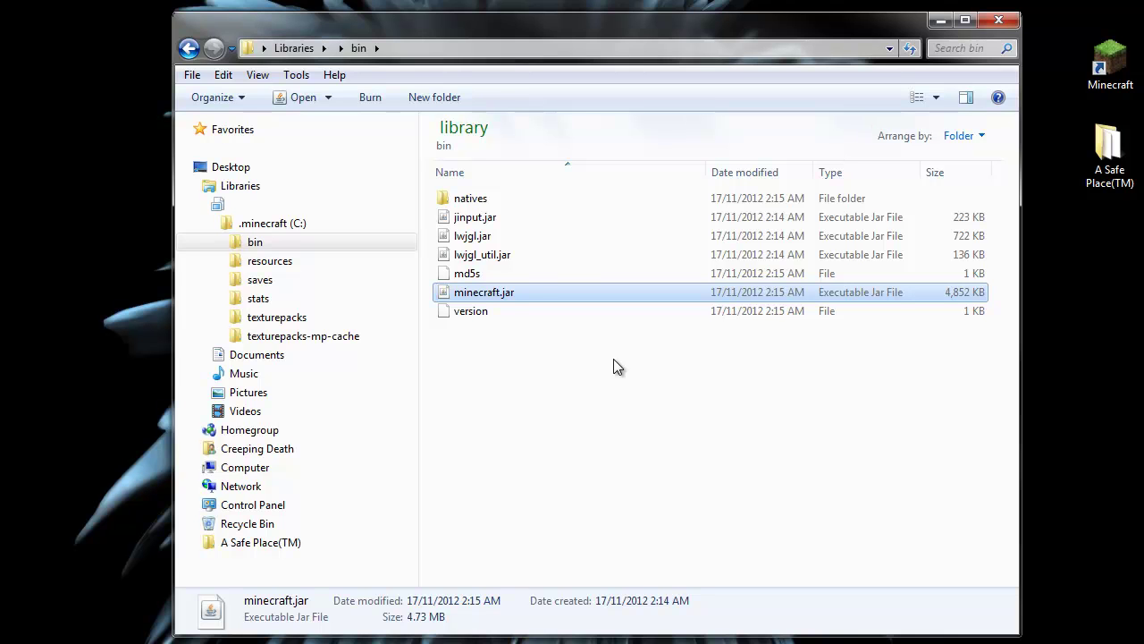
key(ctrl+v)
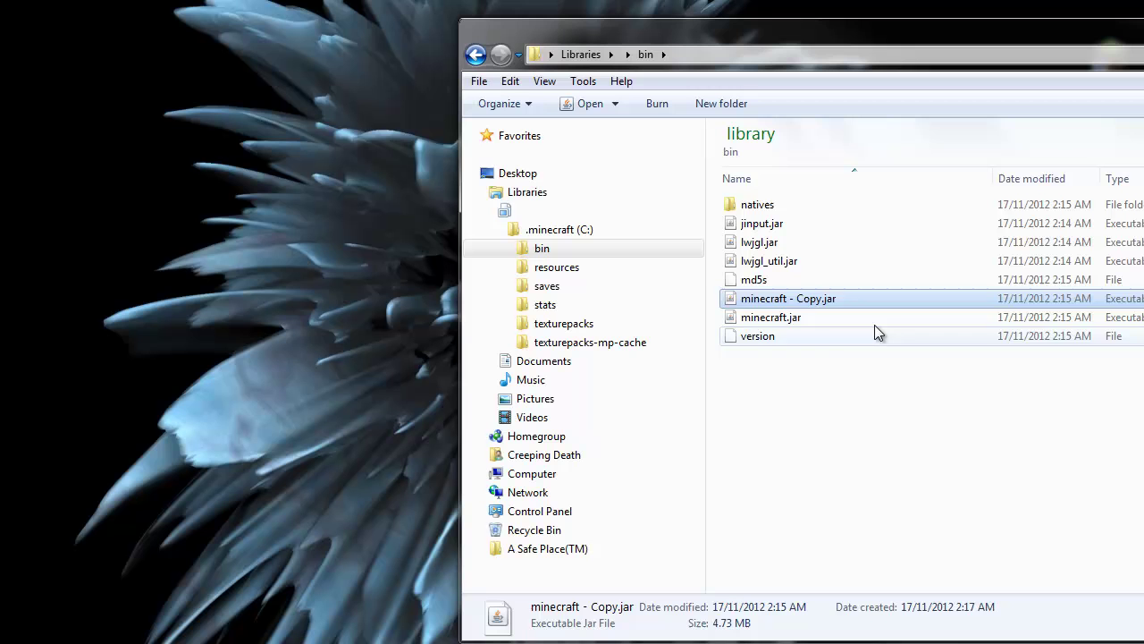
- Open the original minecraft.jar as an archive in 7-Zip
click(474, 315)
right_click(762, 320)
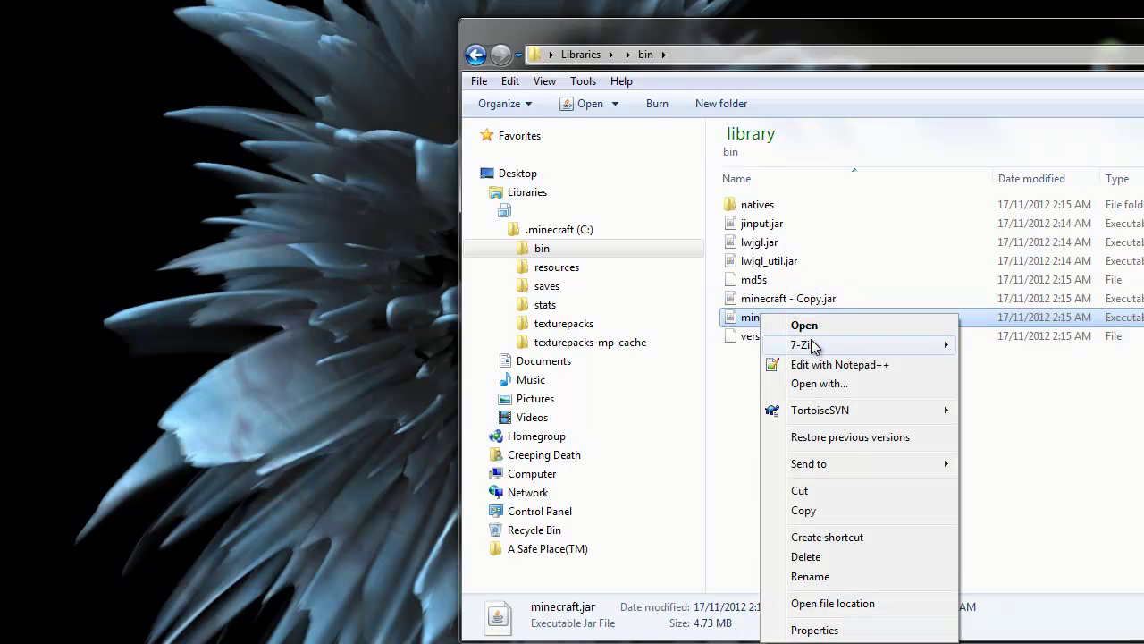
mouse_move(804, 344)
click(1074, 344)
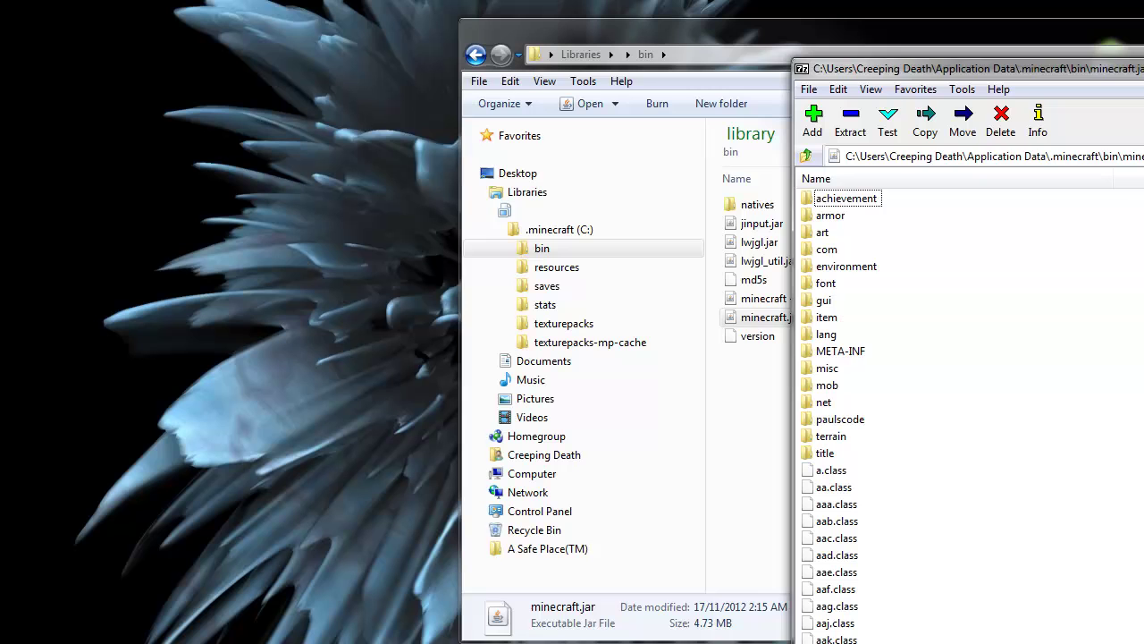
drag(918, 70, 786, 16)
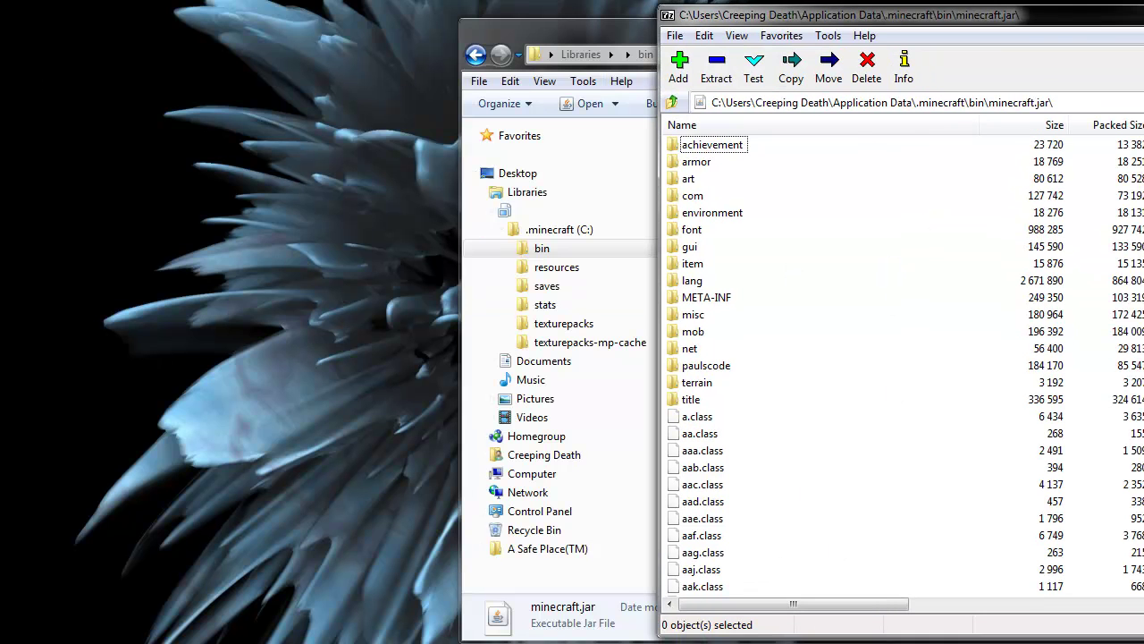
- Open minecraftforge-universal-6.3.0.372.zip as a second 7-Zip archive window
key(alt+Tab)
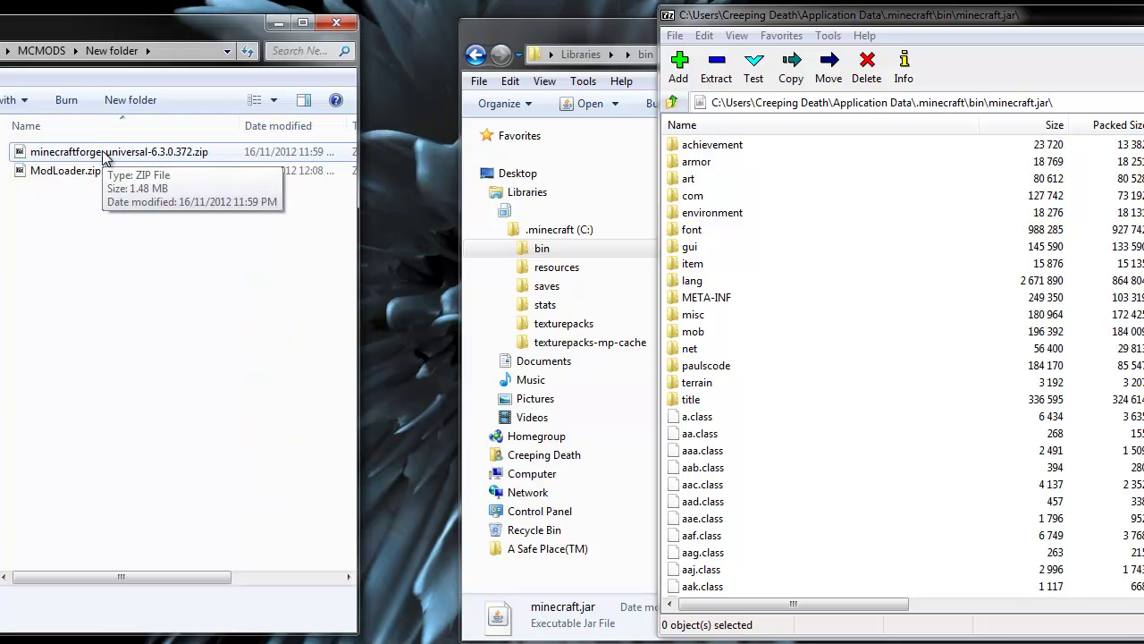
click(64, 173)
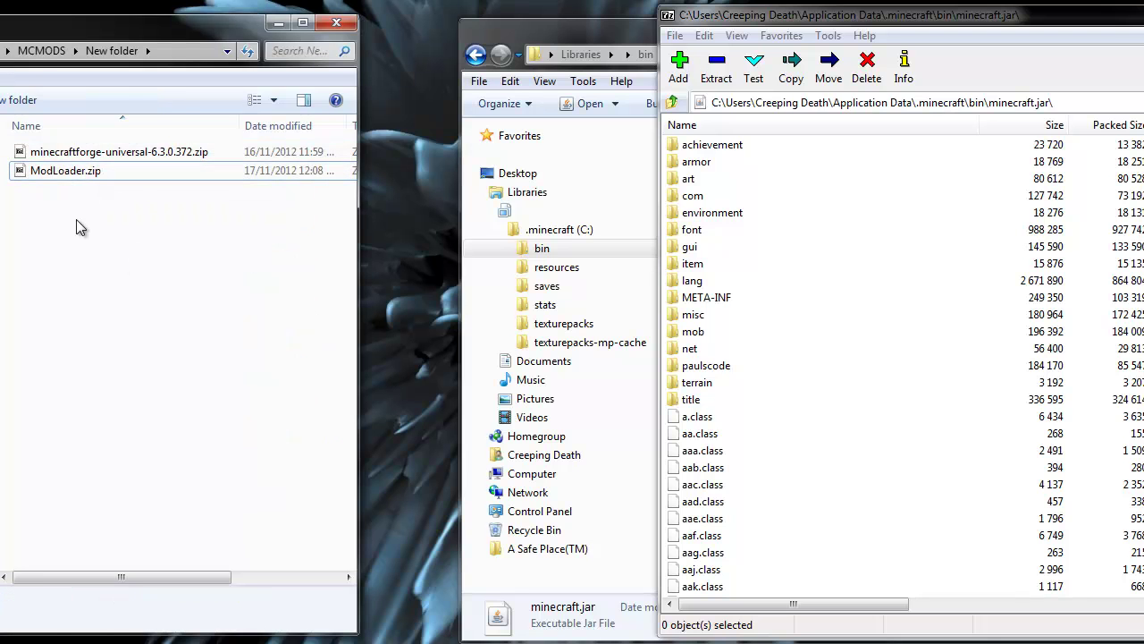
click(73, 153)
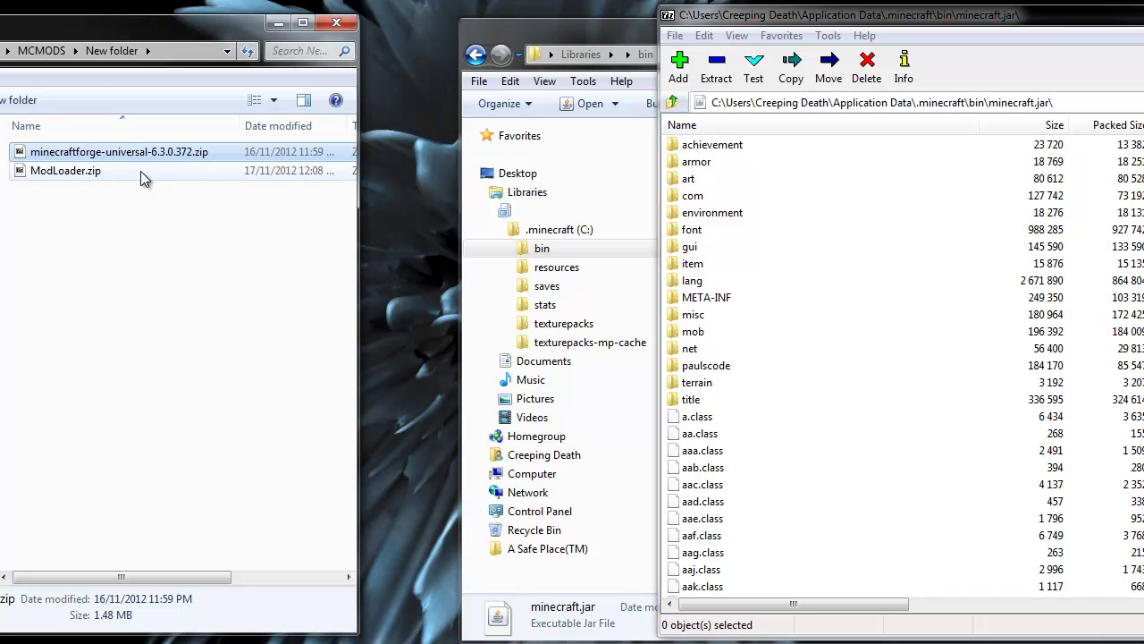
right_click(128, 148)
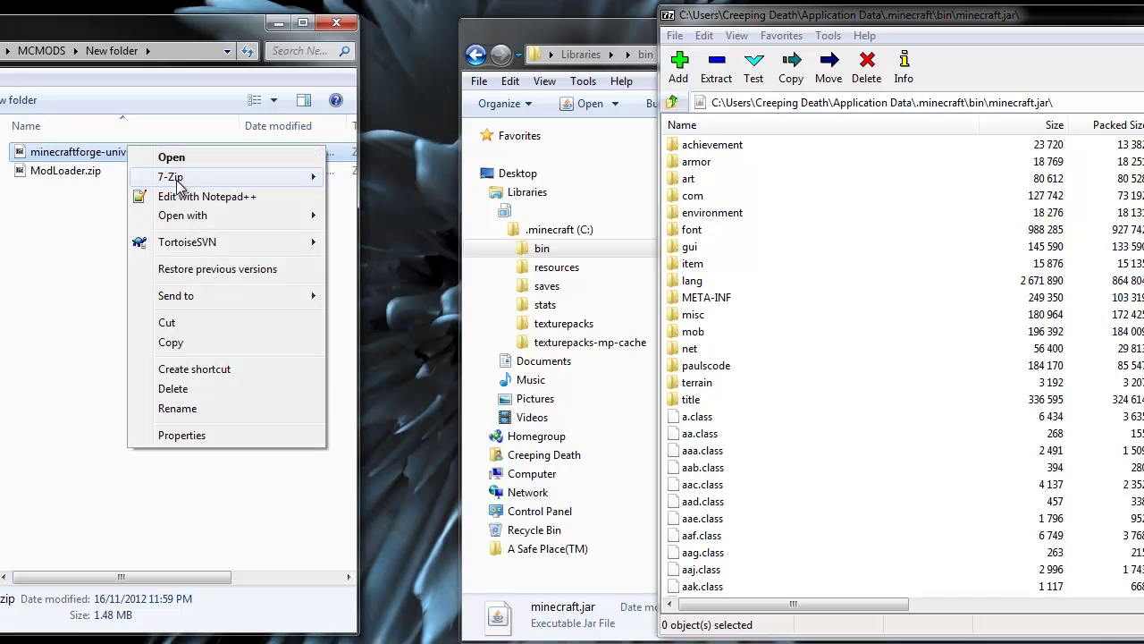
mouse_move(190, 180)
click(407, 134)
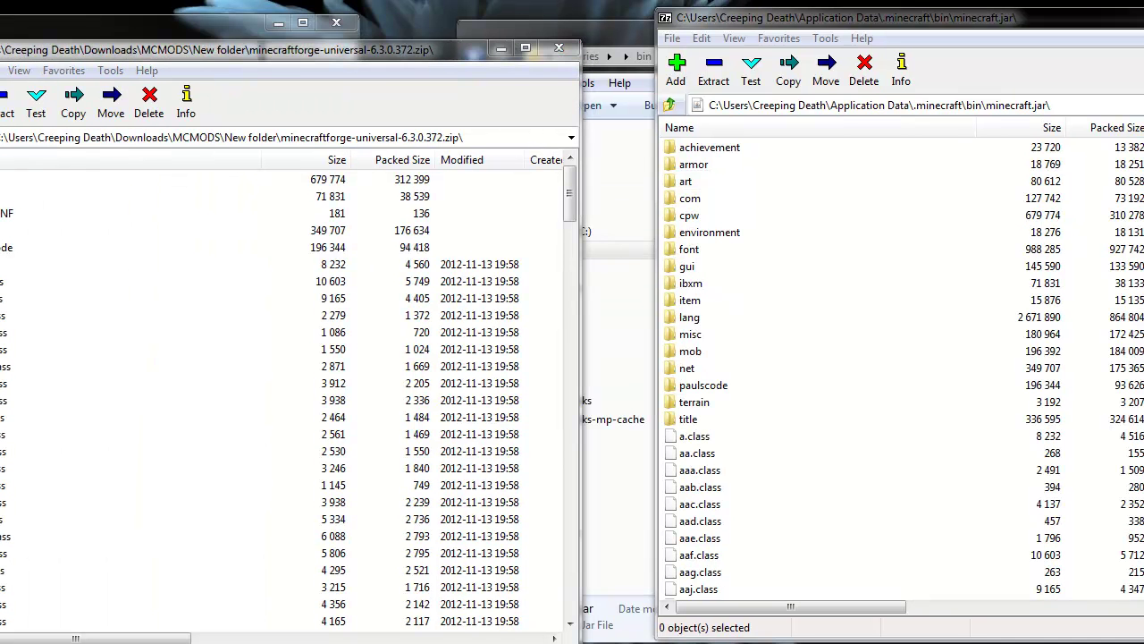
drag(2, 291, 45, 290)
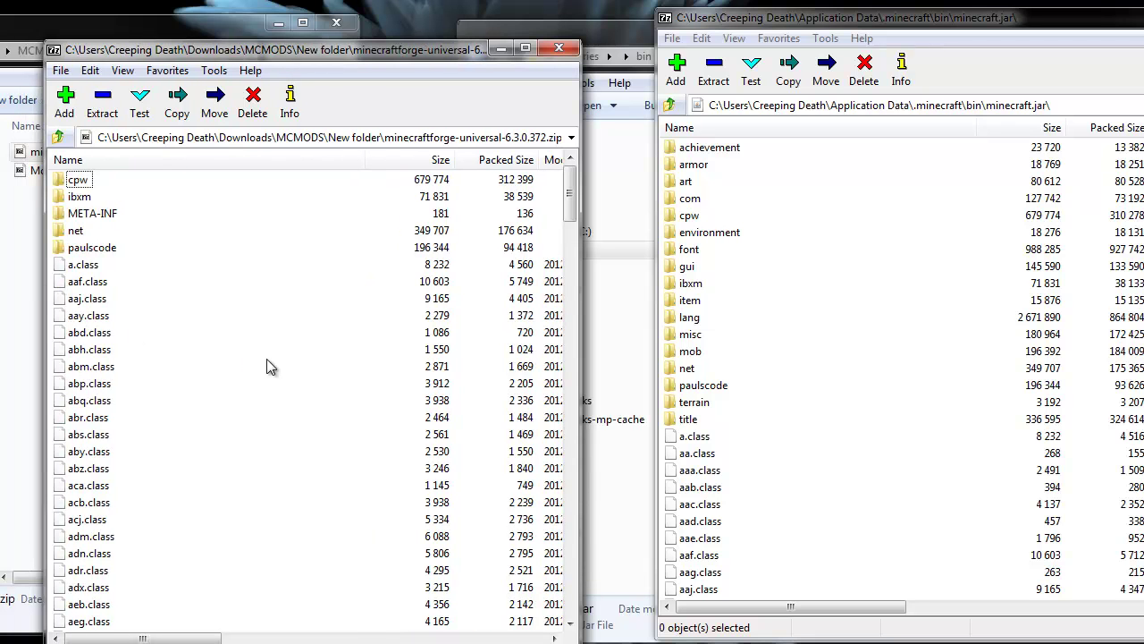
- Copy all Forge zip contents into minecraft.jar and close the Forge archive
key(ctrl+a)
drag(84, 335, 964, 329)
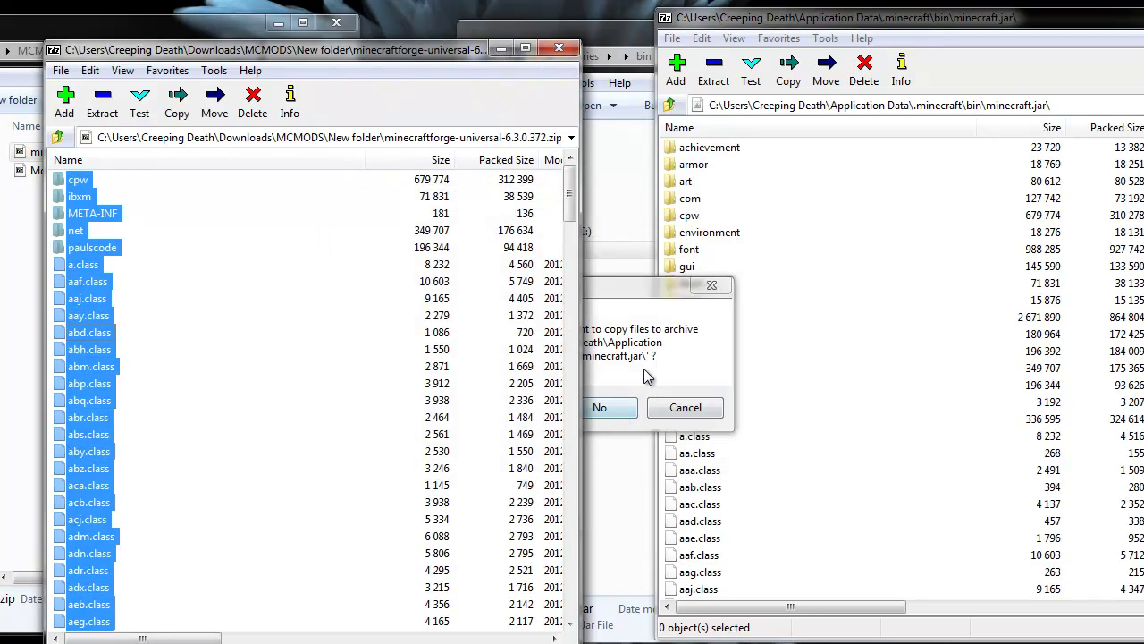
click(535, 408)
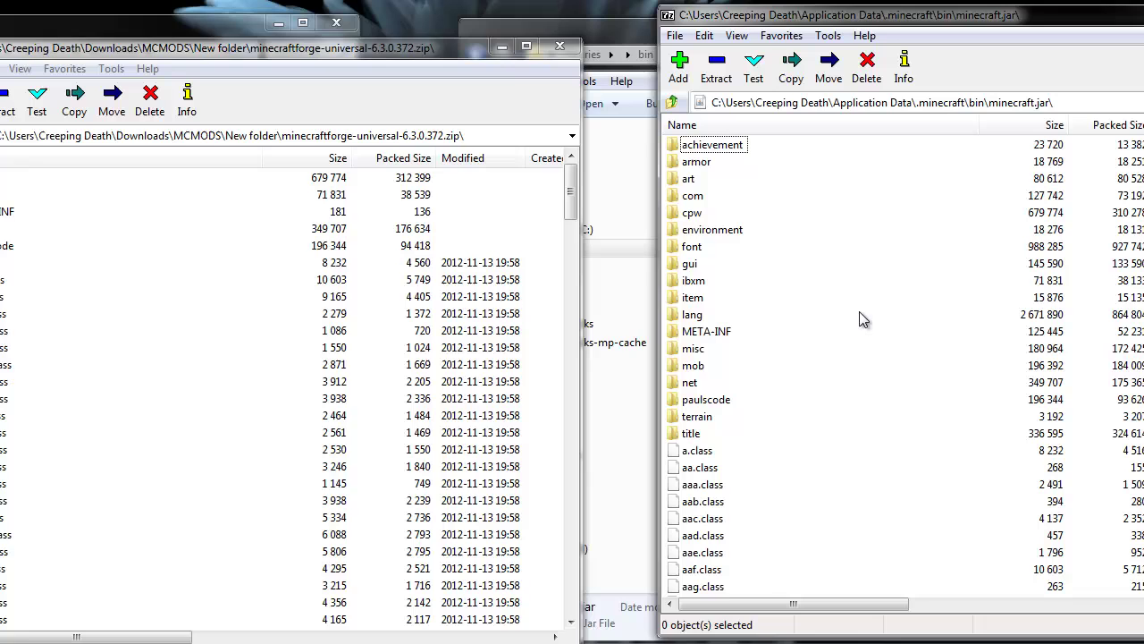
click(559, 46)
- Launch Minecraft from the desktop for a trial run, then close the game
drag(773, 21, 174, 40)
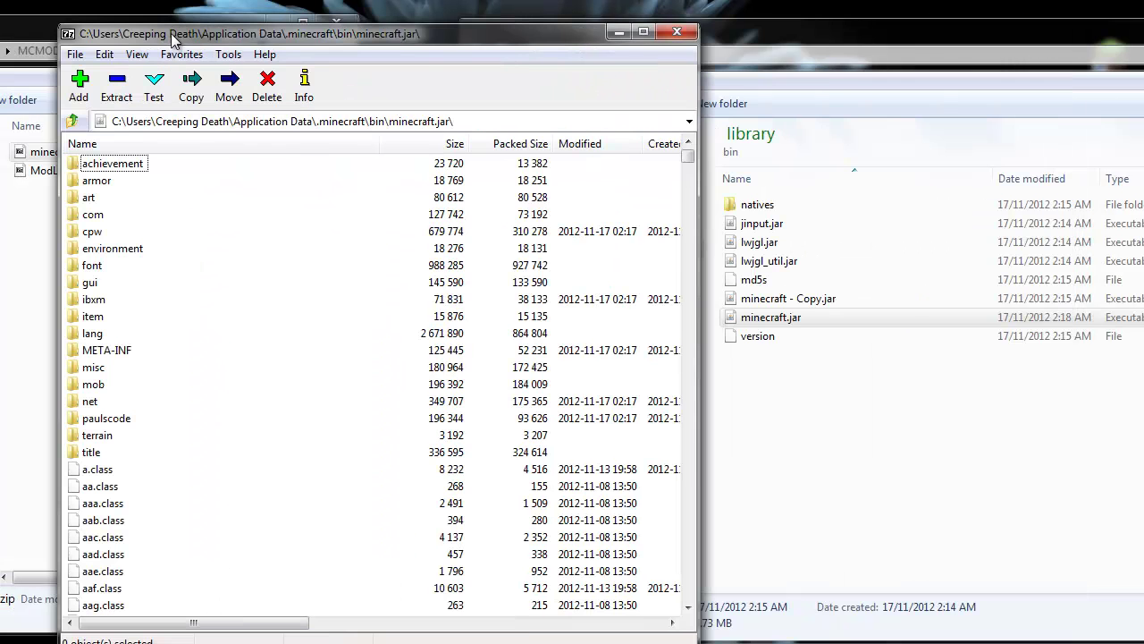
click(1128, 23)
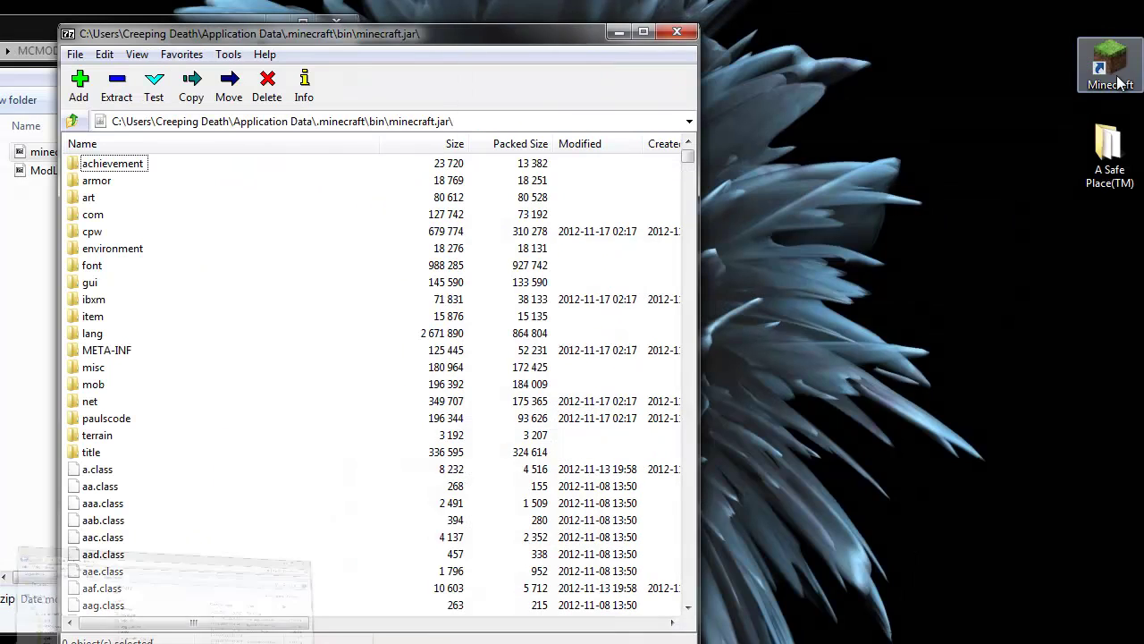
double_click(1102, 76)
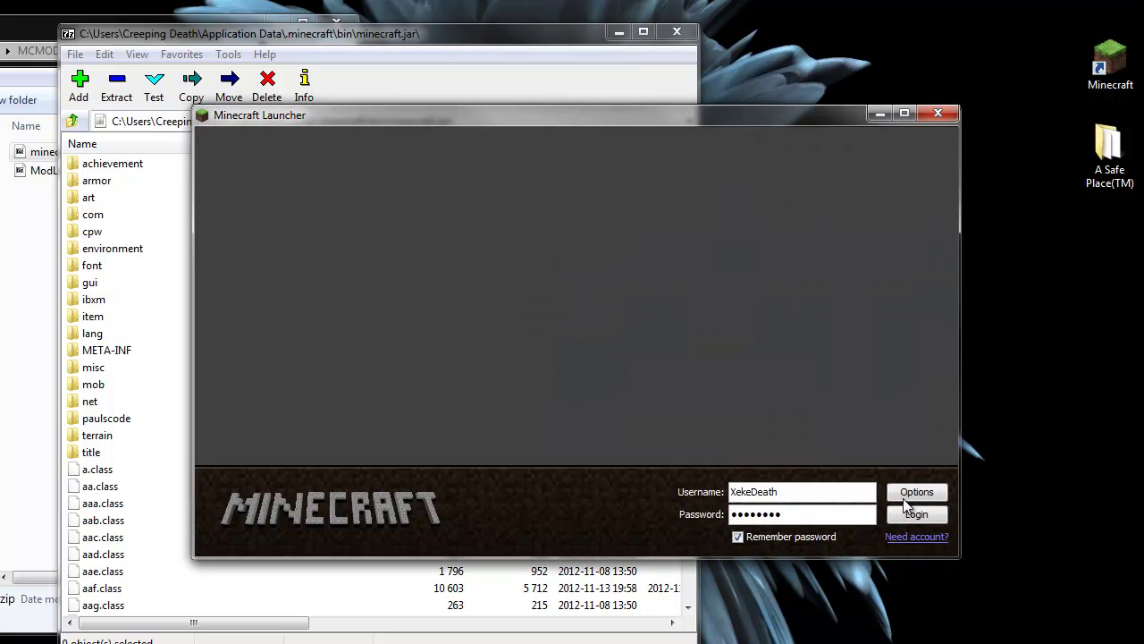
click(912, 509)
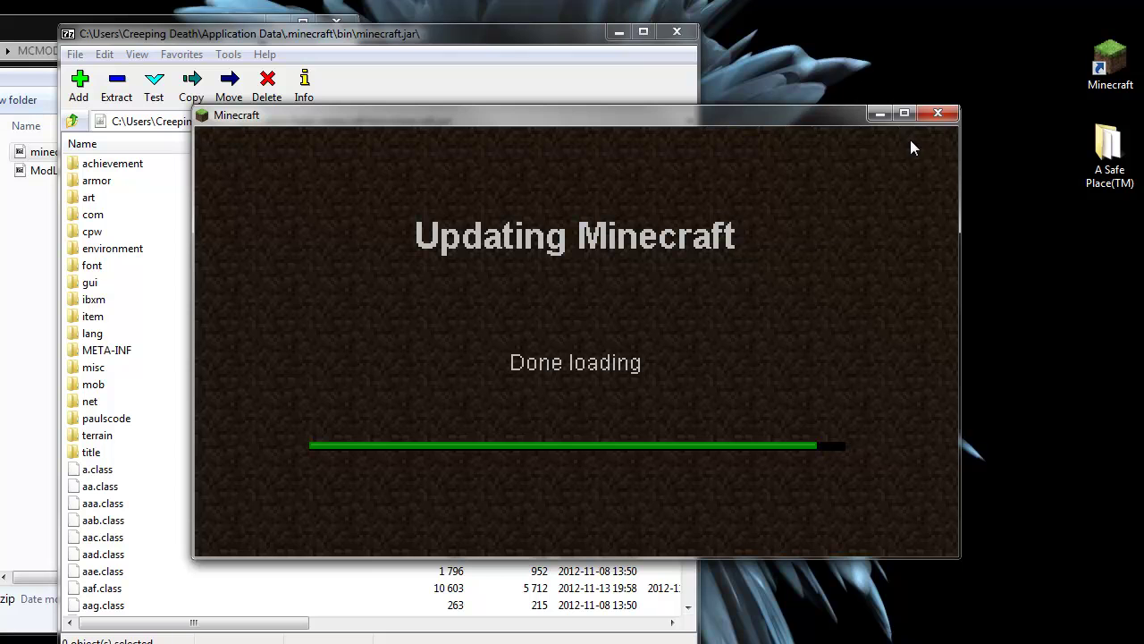
click(931, 120)
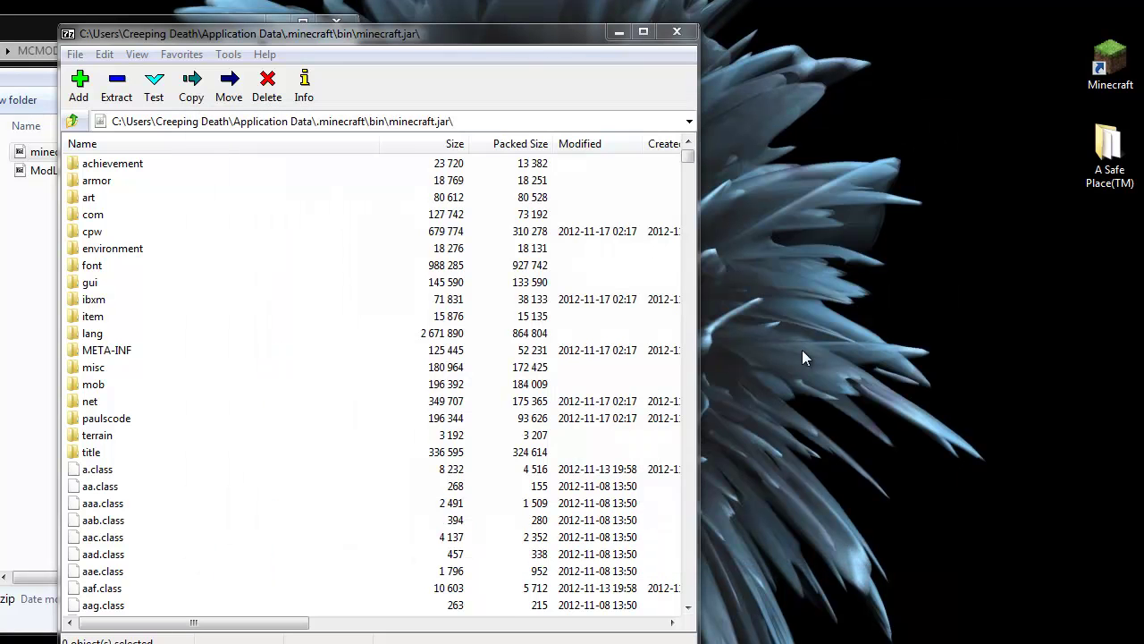
- Delete the META-INF folder and its contents from minecraft.jar
click(116, 353)
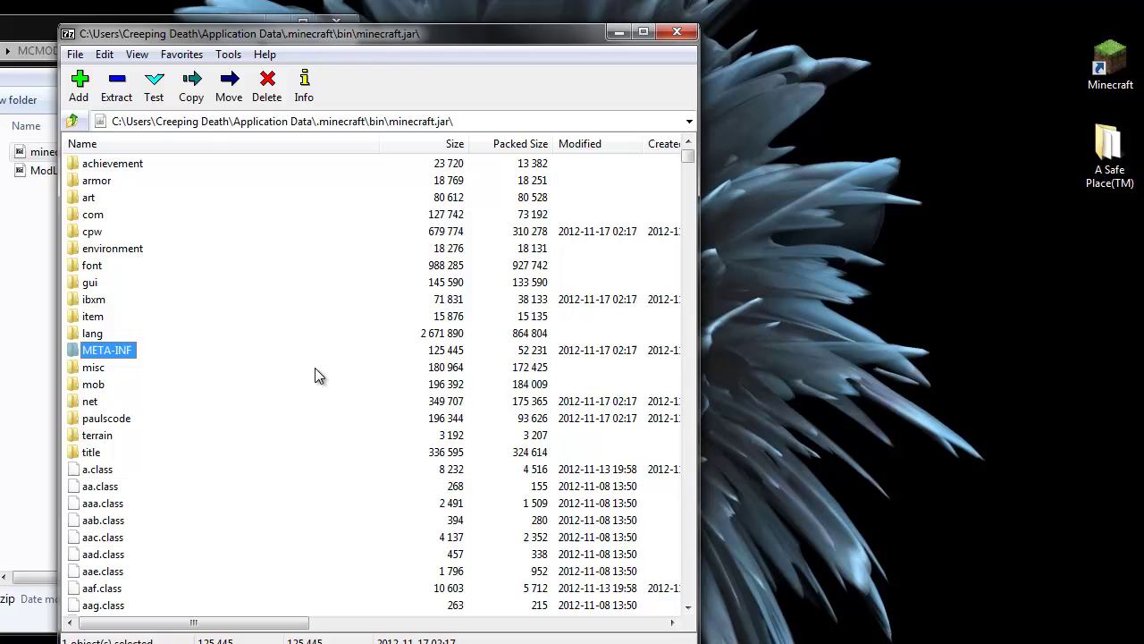
key(Delete)
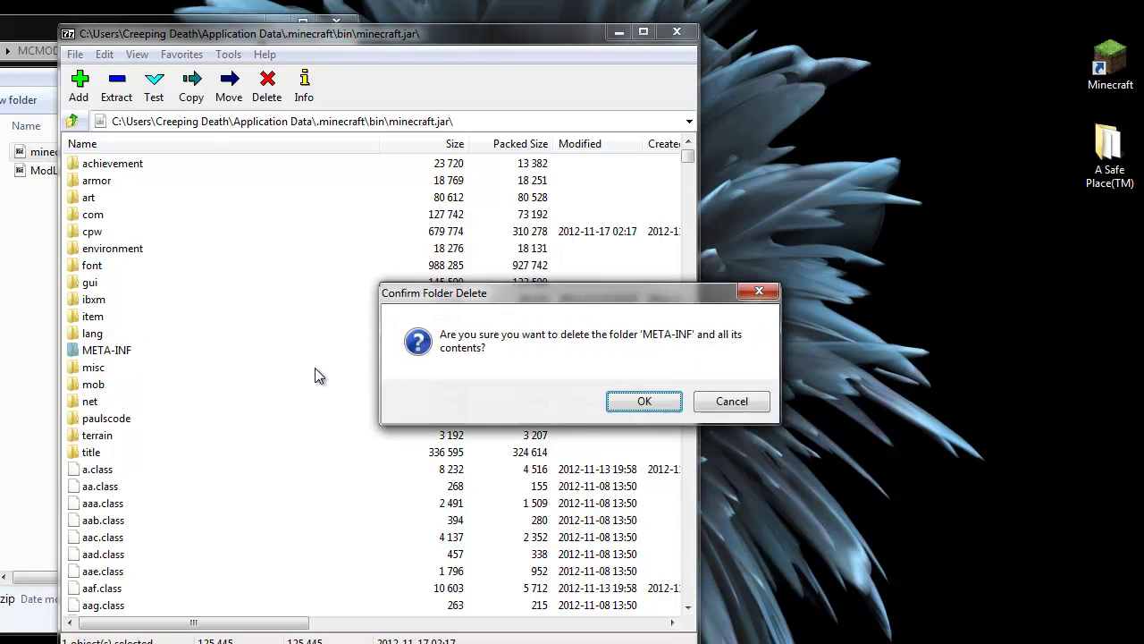
click(644, 401)
click(1113, 62)
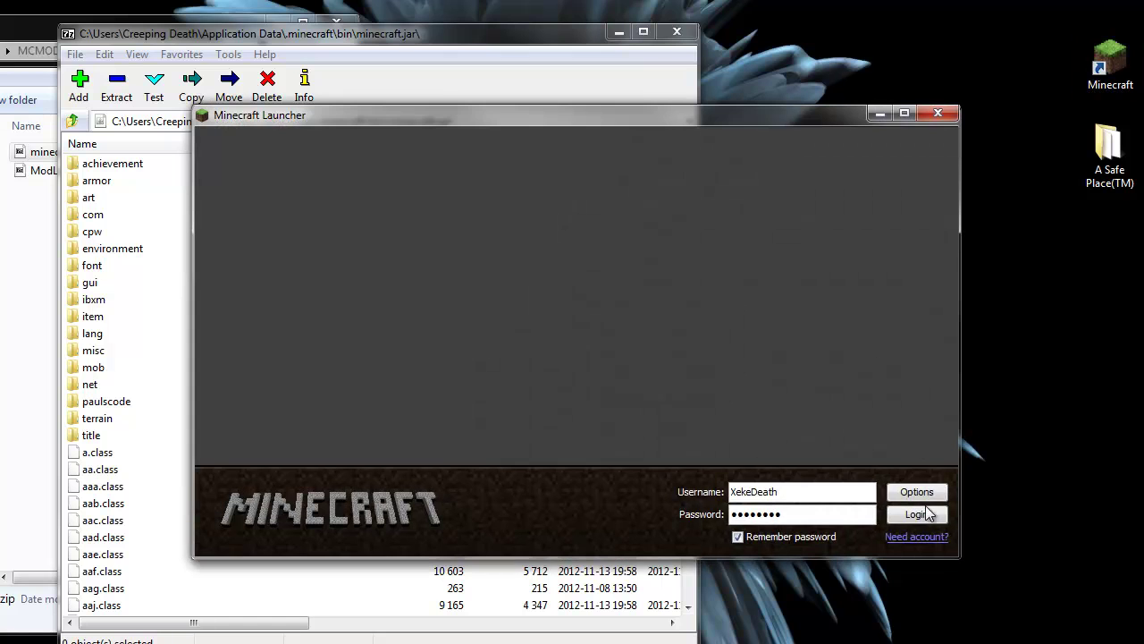
- Log in and check the Mods list for Minecraft Coder Pack, Forge Mod Loader and Minecraft Forge
click(926, 515)
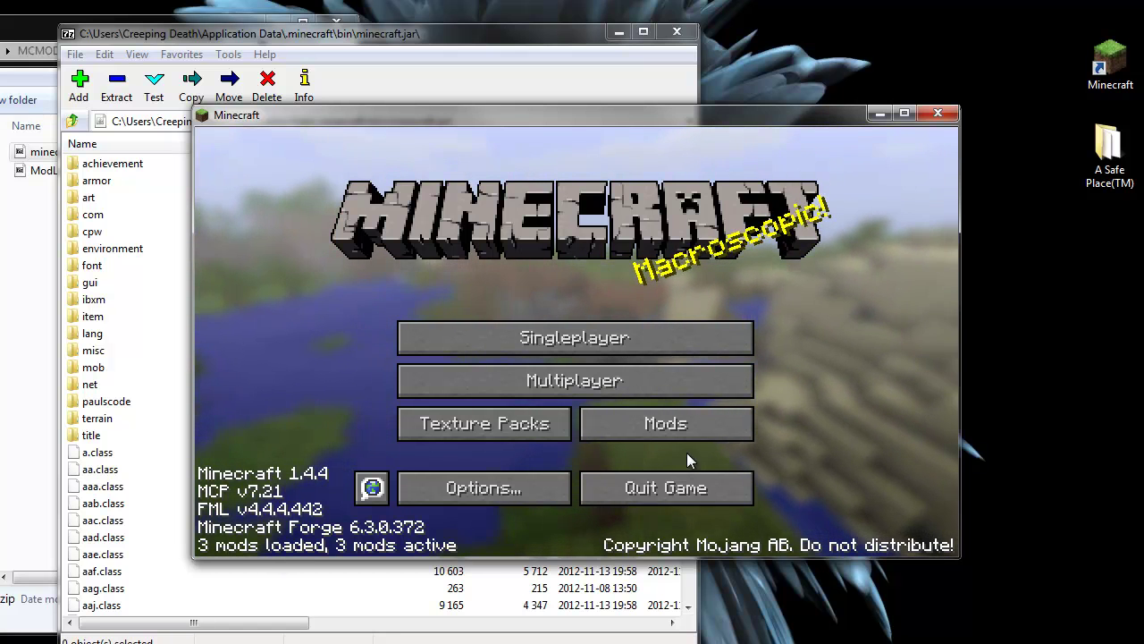
click(720, 428)
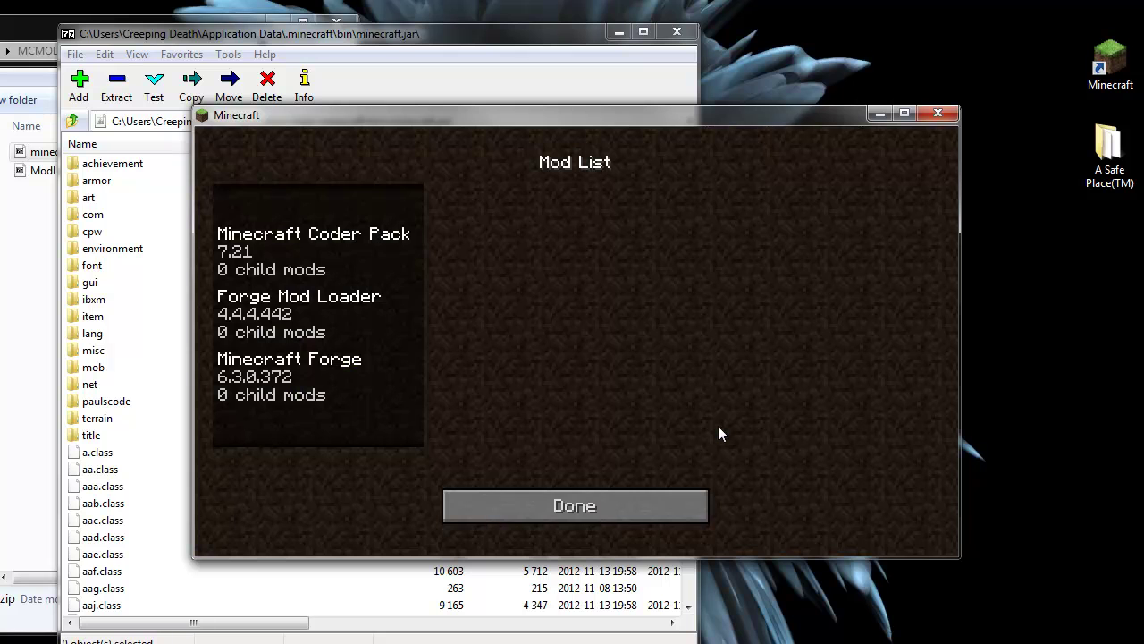
click(280, 261)
click(300, 340)
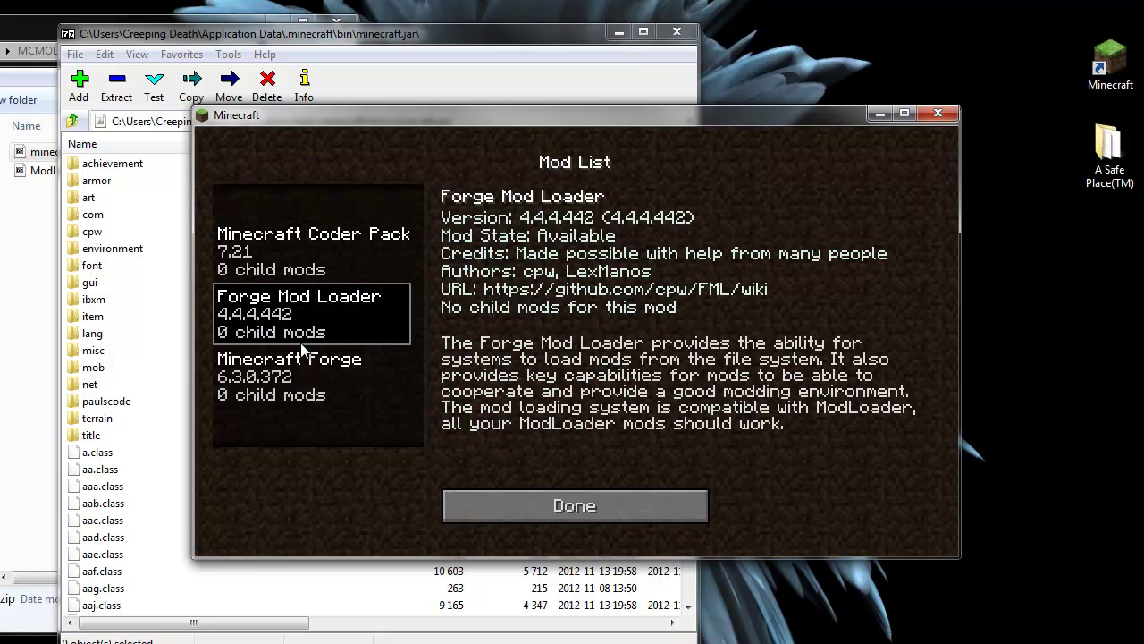
click(305, 398)
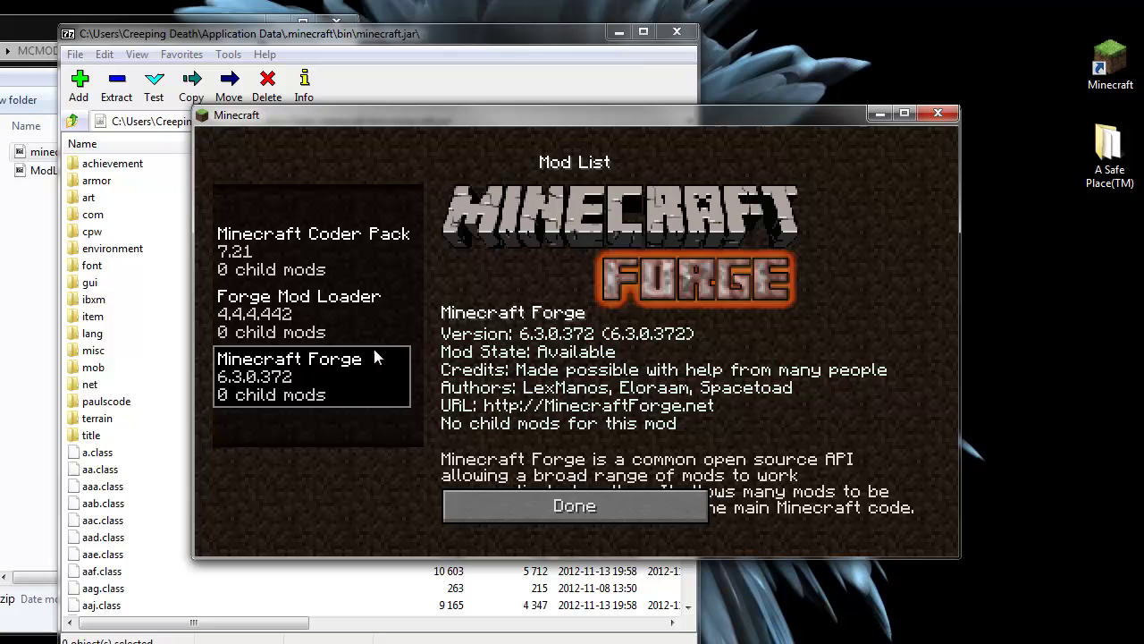
click(394, 330)
click(391, 270)
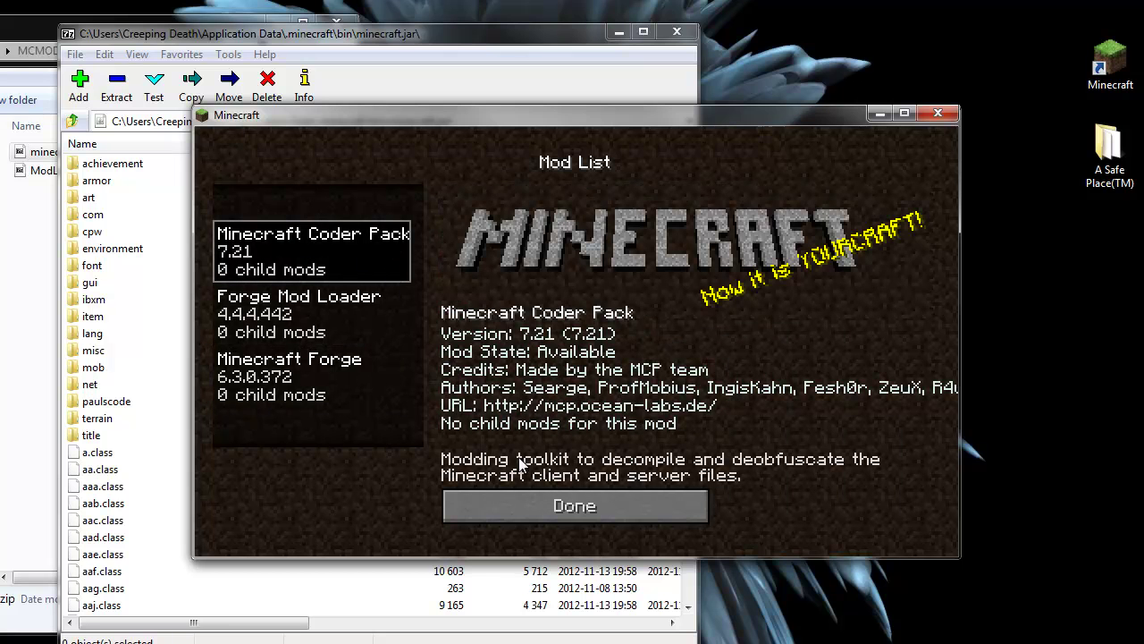
click(636, 506)
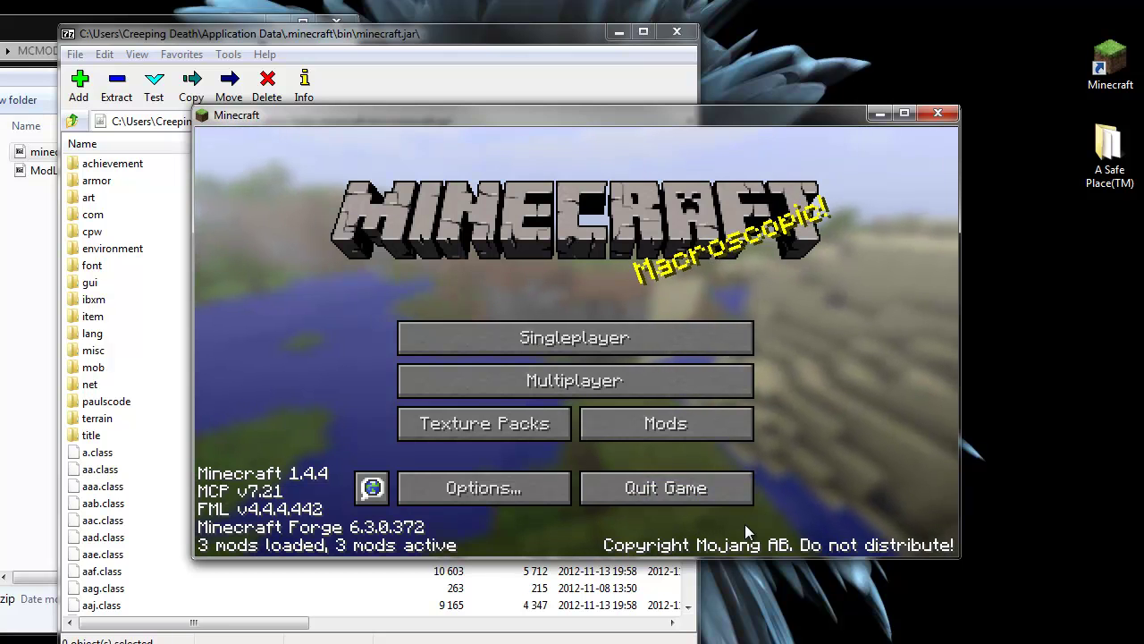
- Quit the game and open the empty mods folder inside .minecraft
click(714, 489)
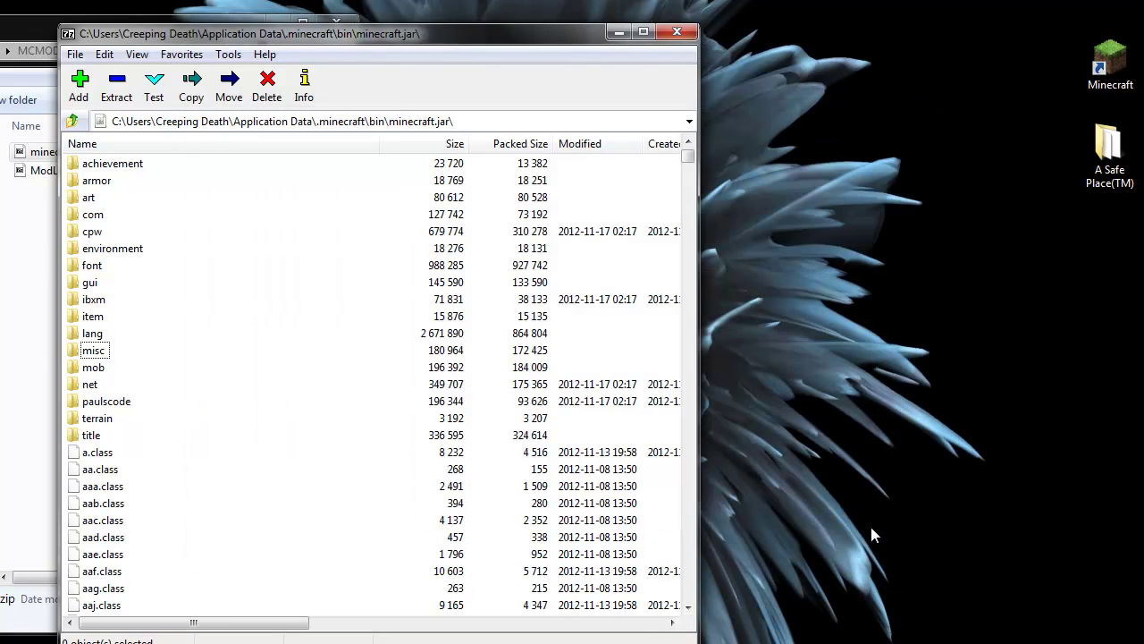
click(29, 34)
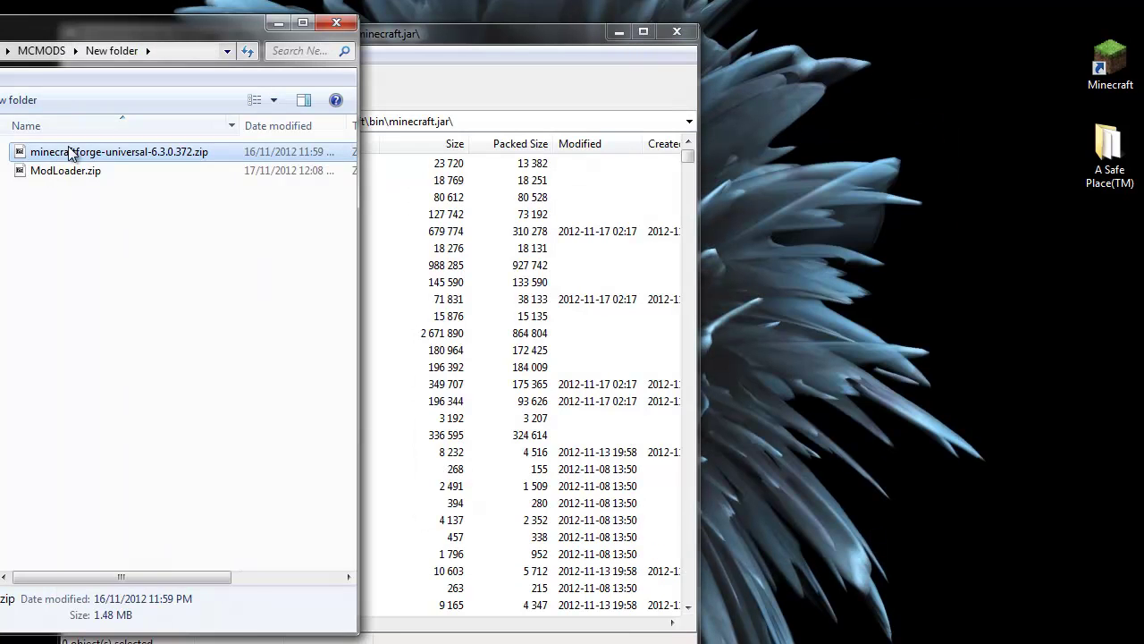
click(72, 172)
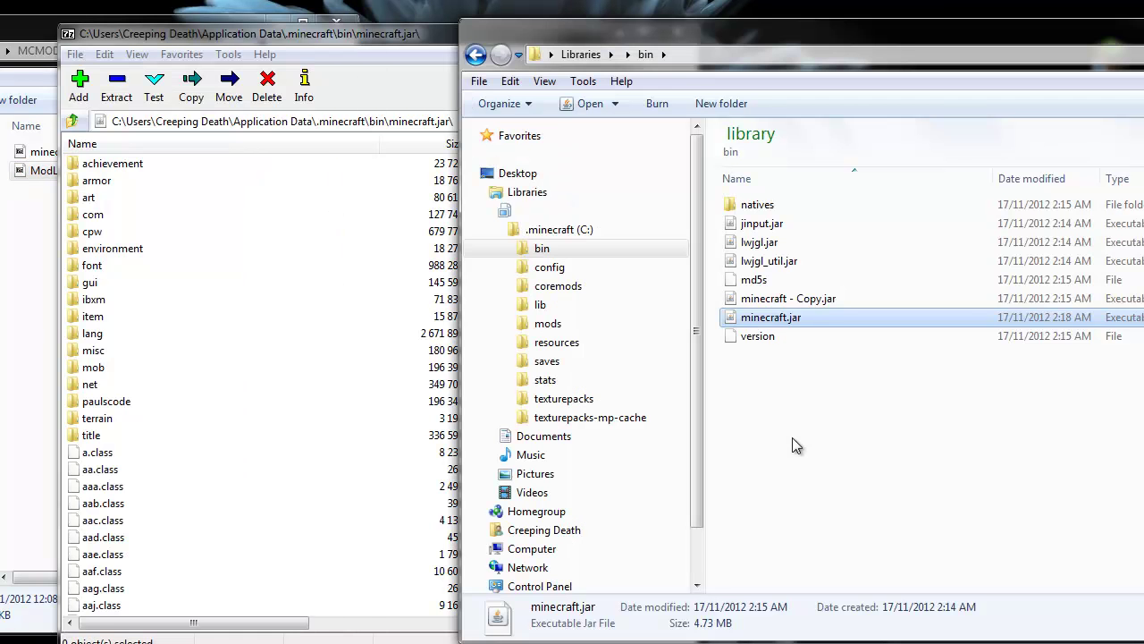
click(582, 235)
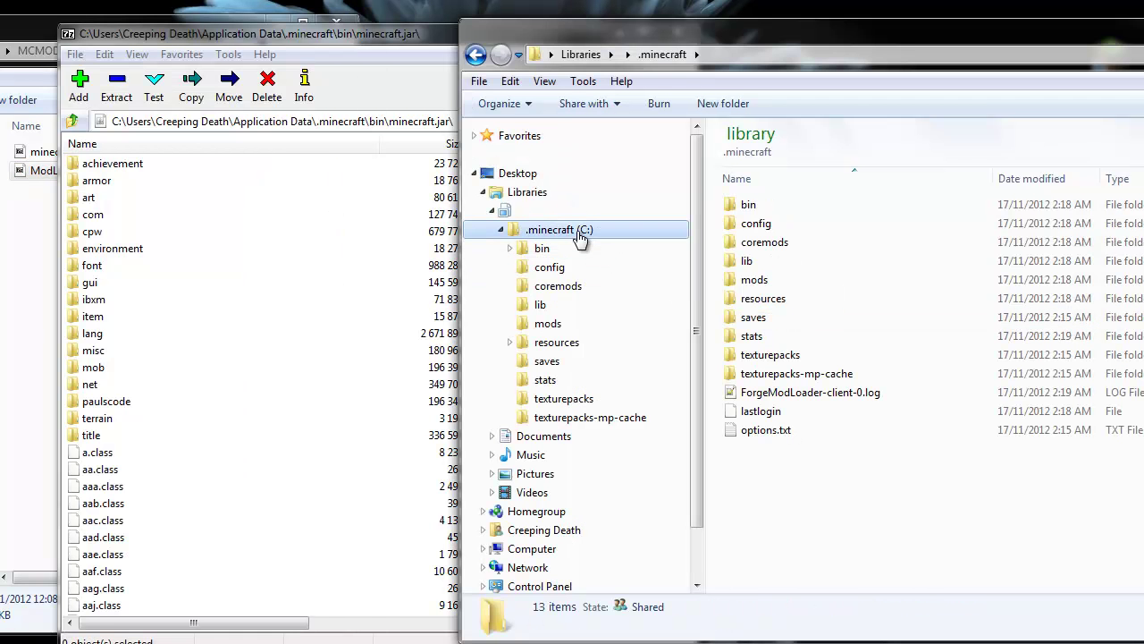
click(757, 282)
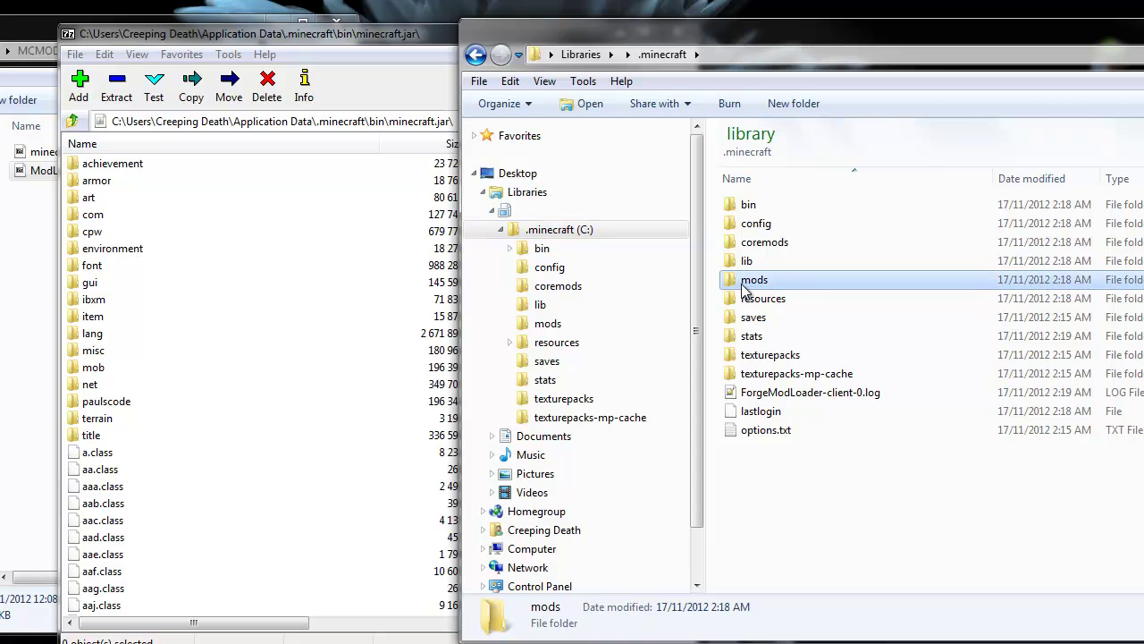
double_click(805, 290)
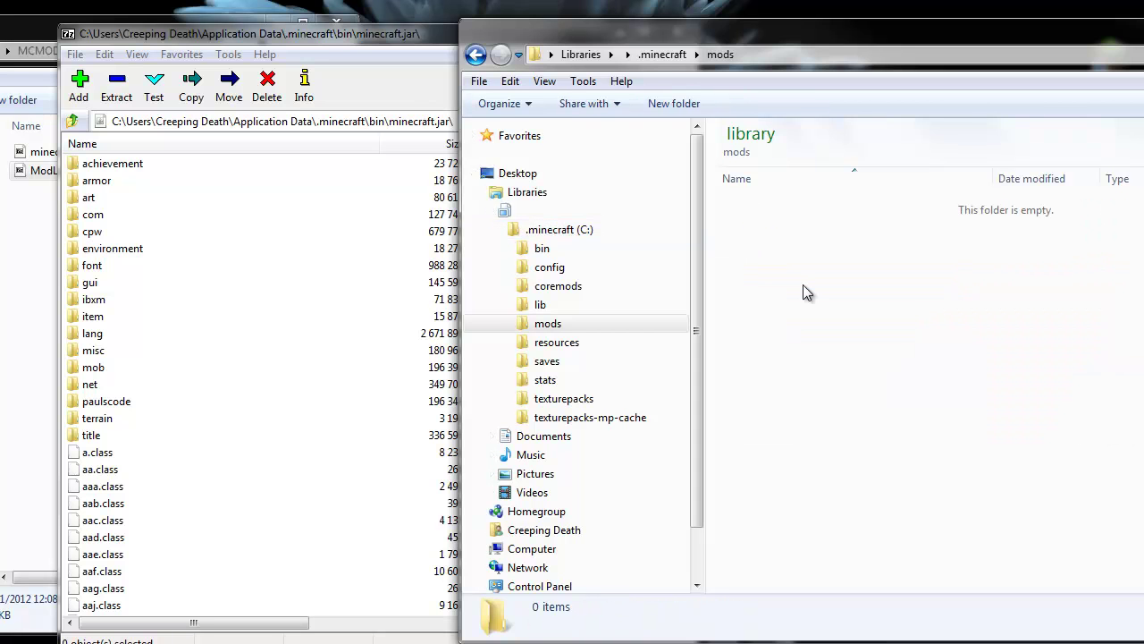
- Close the minecraft.jar archive window and move the mods folder window left
click(438, 34)
click(676, 33)
drag(717, 23, 436, 14)
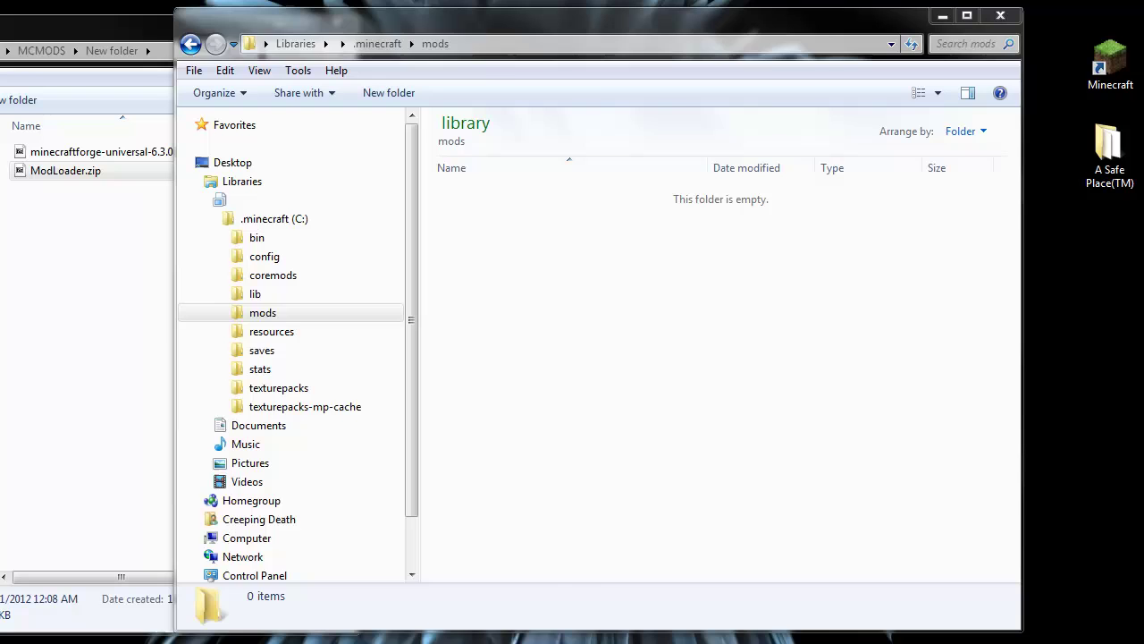
- Check the Industrial-Craft wiki, RedPower blog and forum search results for 1.4.4 versions
key(alt+Tab)
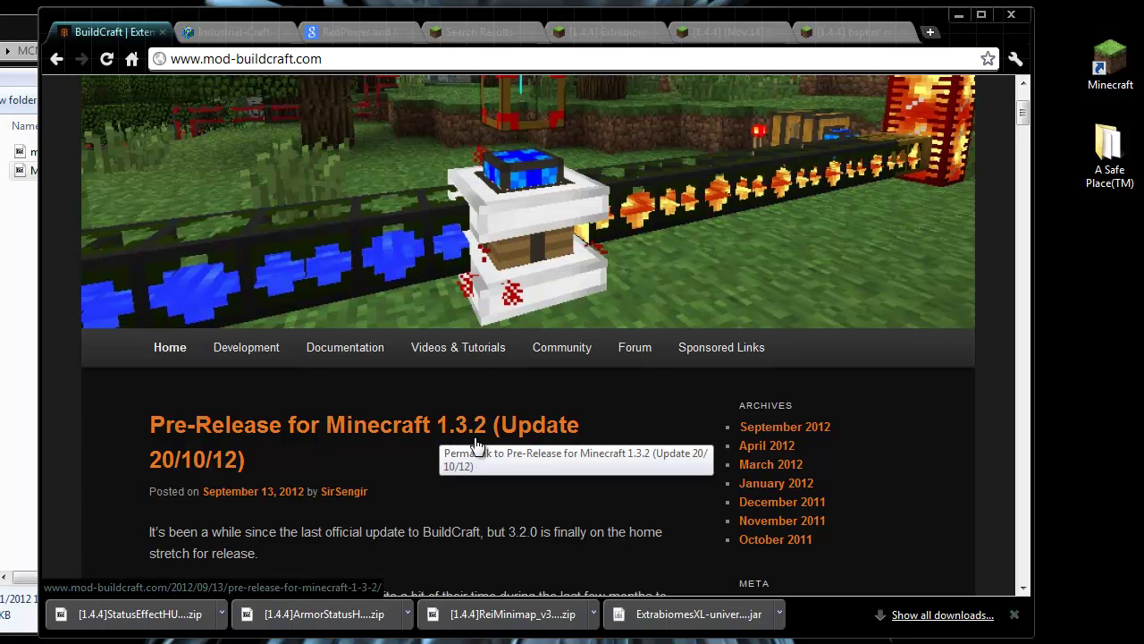
click(207, 34)
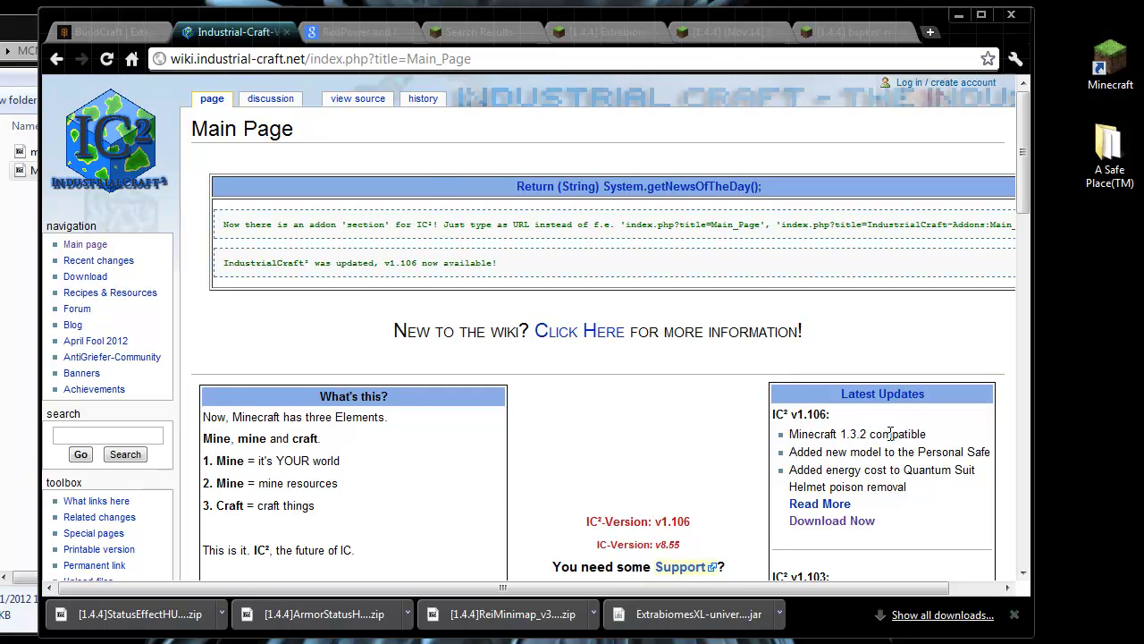
key(ctrl+Tab)
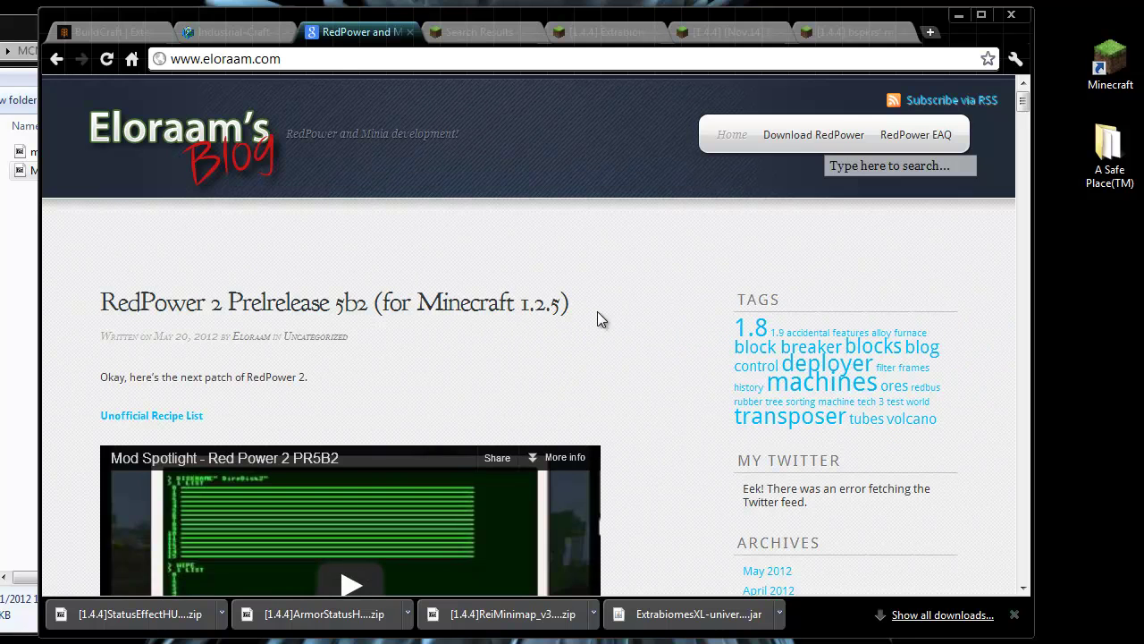
key(ctrl+Tab)
scroll(240, 312, up, 7)
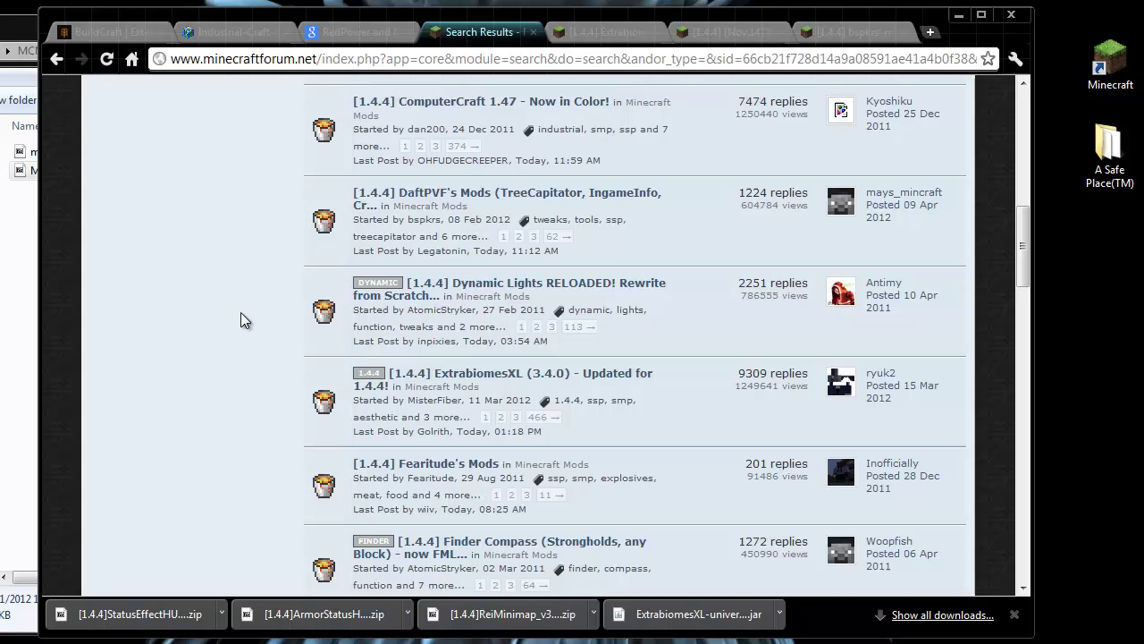
scroll(241, 312, down, 2)
scroll(237, 306, down, 5)
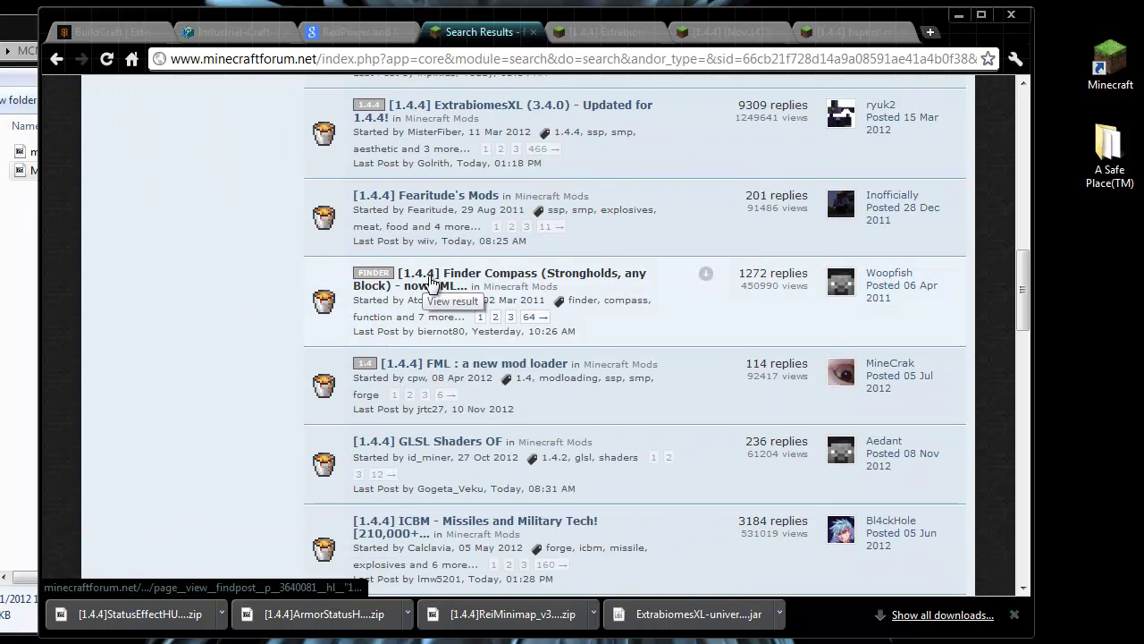
scroll(225, 288, down, 2)
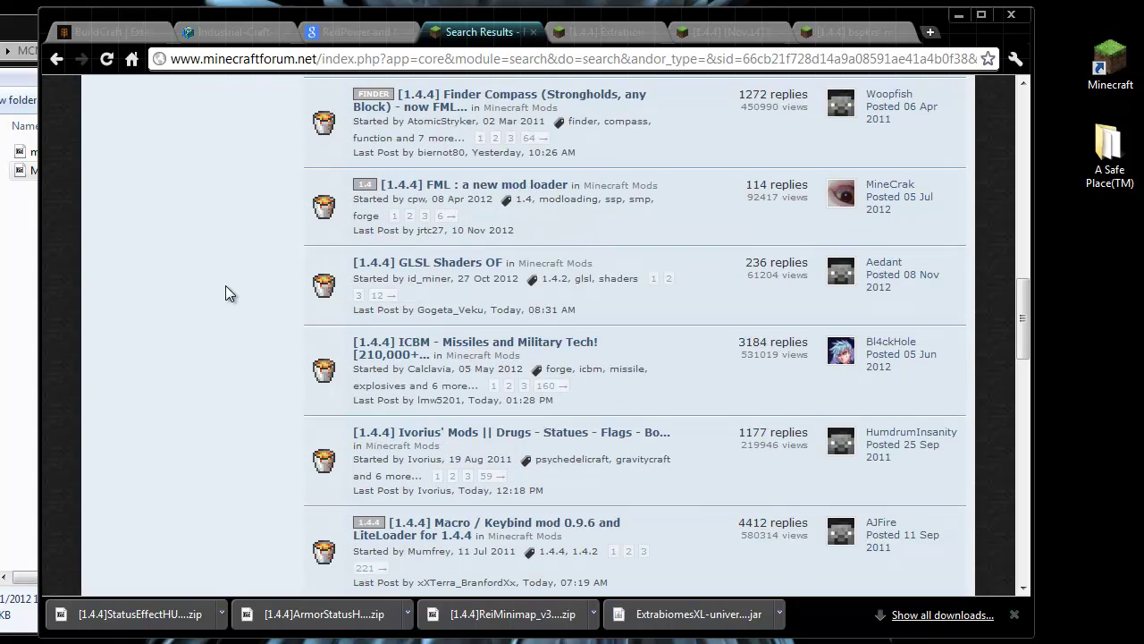
scroll(223, 286, down, 1)
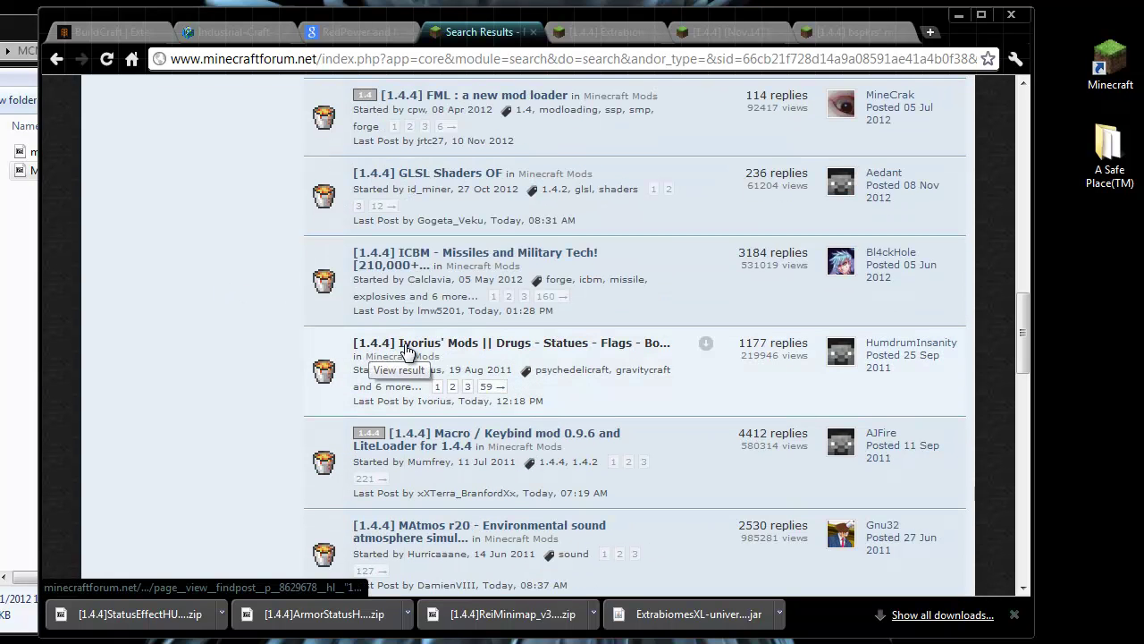
scroll(182, 335, down, 2)
scroll(182, 331, down, 3)
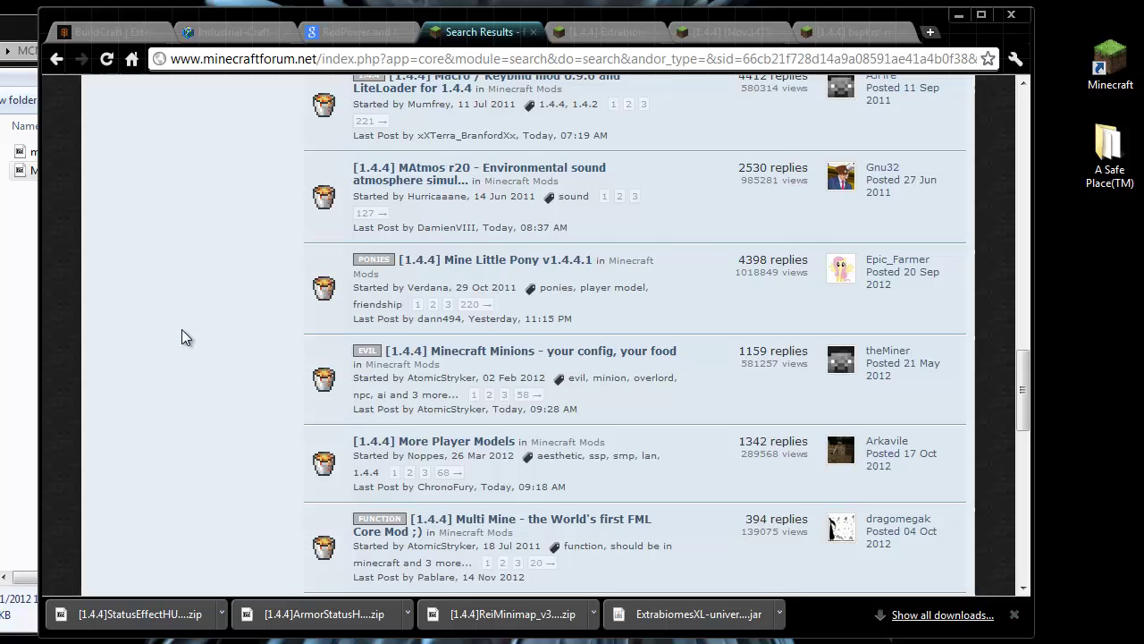
scroll(182, 331, down, 1)
scroll(182, 337, down, 4)
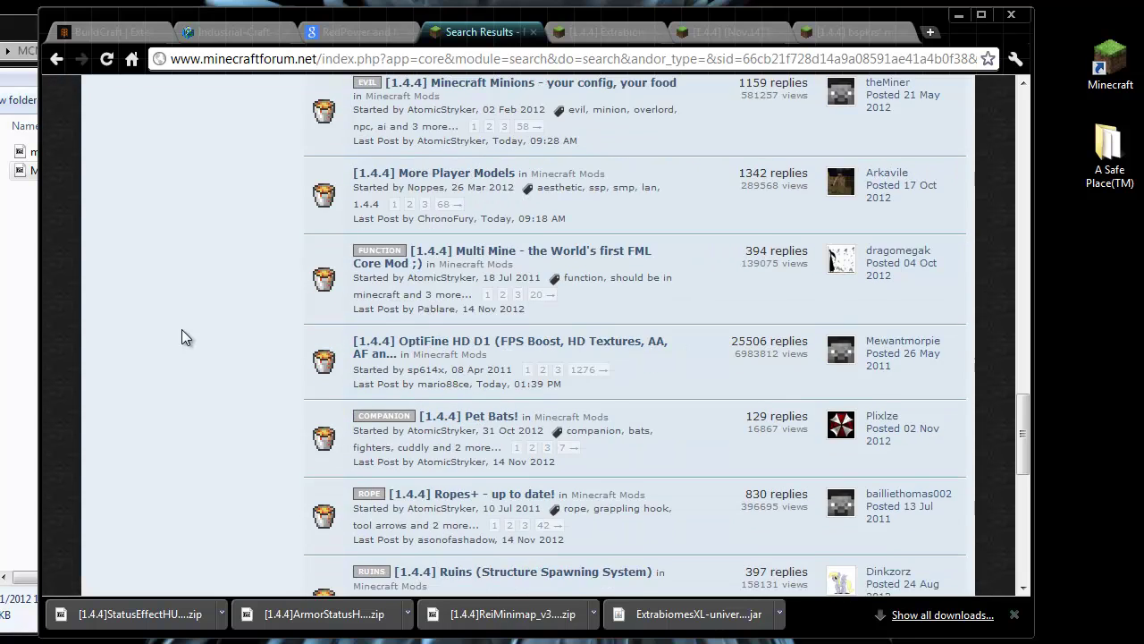
scroll(182, 337, up, 3)
scroll(181, 331, up, 5)
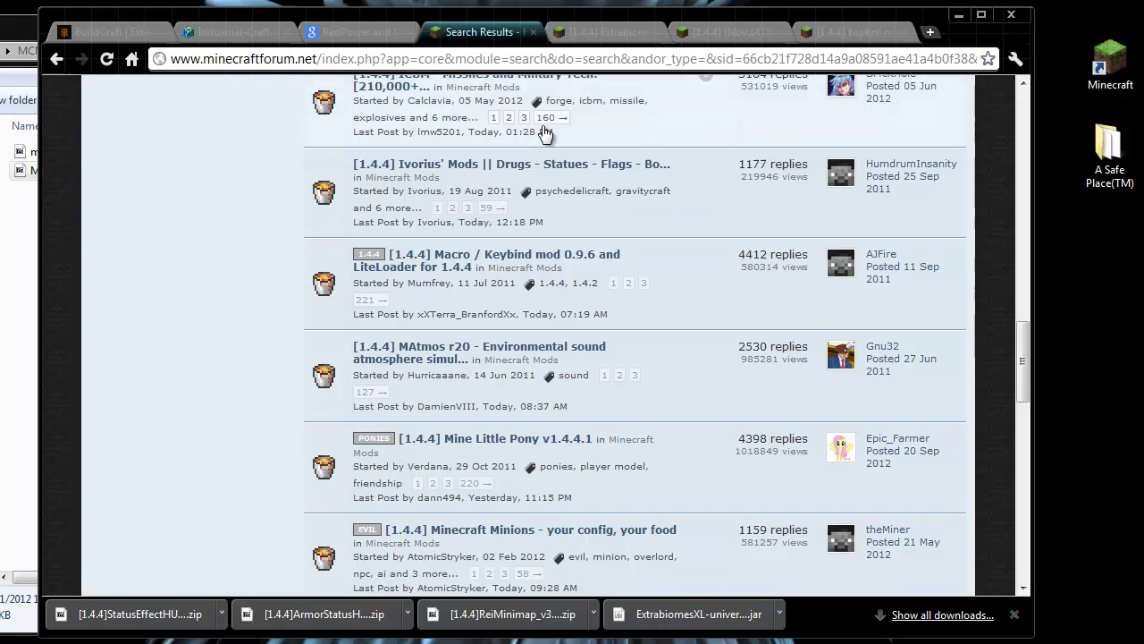
- Confirm the ExtrabiomesXL and Rei's Minimap topics list 1.4.4, highlighting it in the minimap title
click(610, 31)
scroll(707, 367, down, 4)
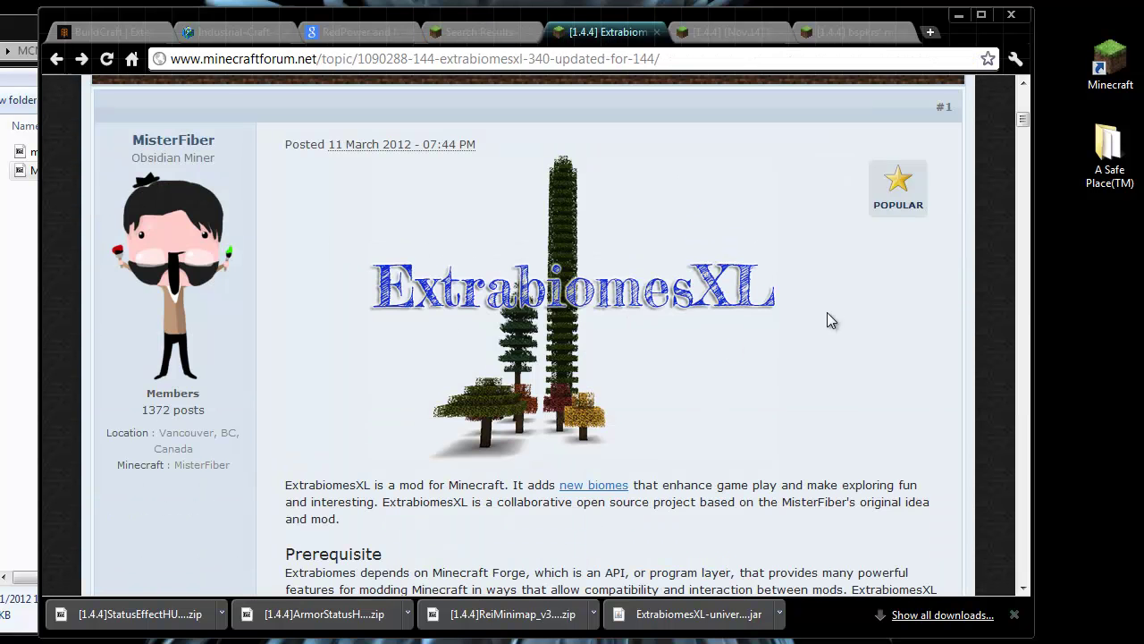
scroll(703, 295, up, 2)
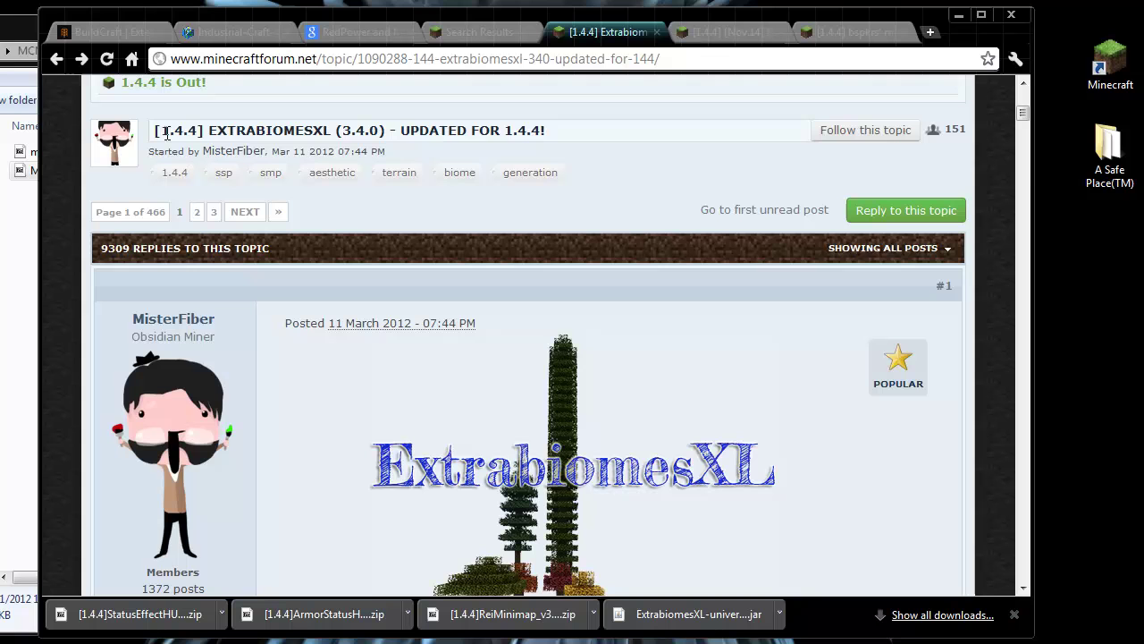
click(696, 39)
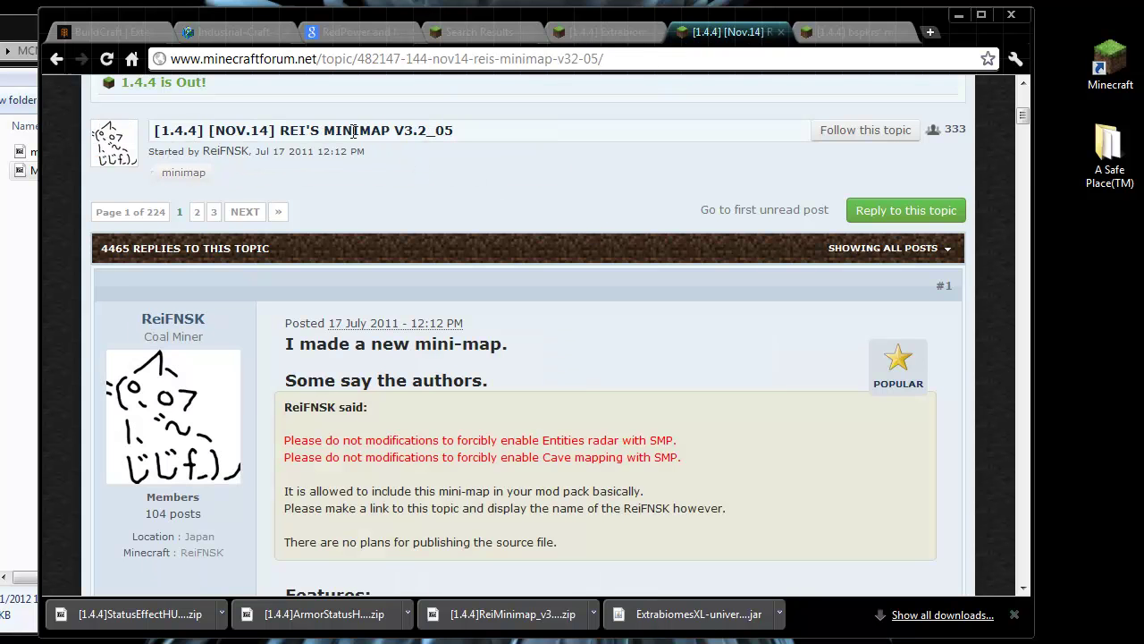
drag(161, 131, 196, 132)
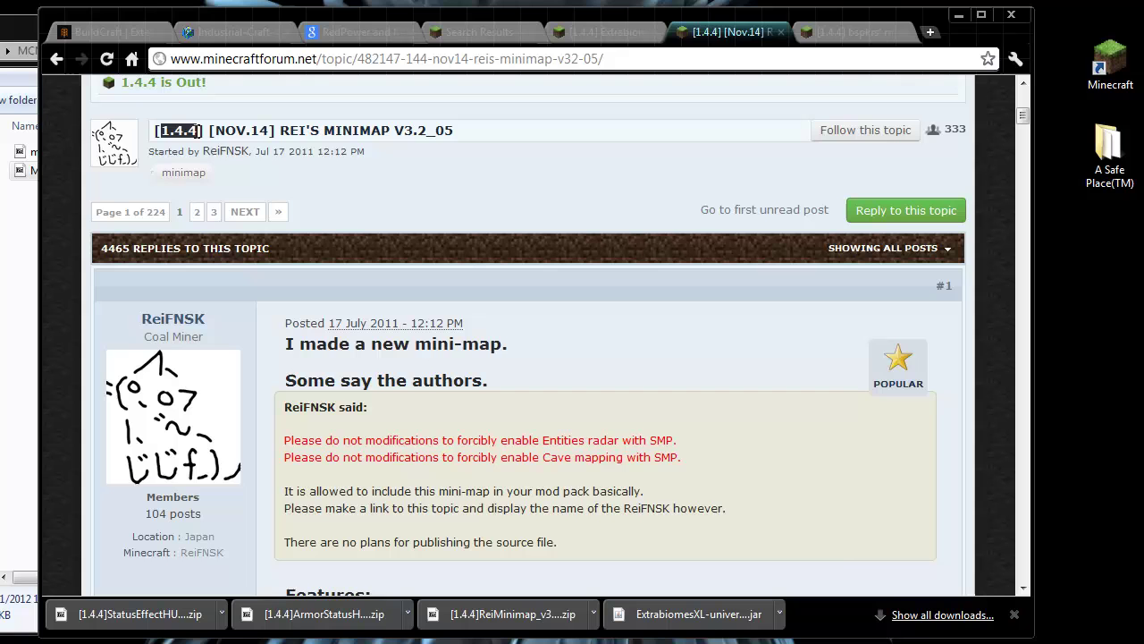
- Highlight 1.4.4 in the bspkrs' mods topic's StatusEffectHUD heading, then clear the selection
click(863, 34)
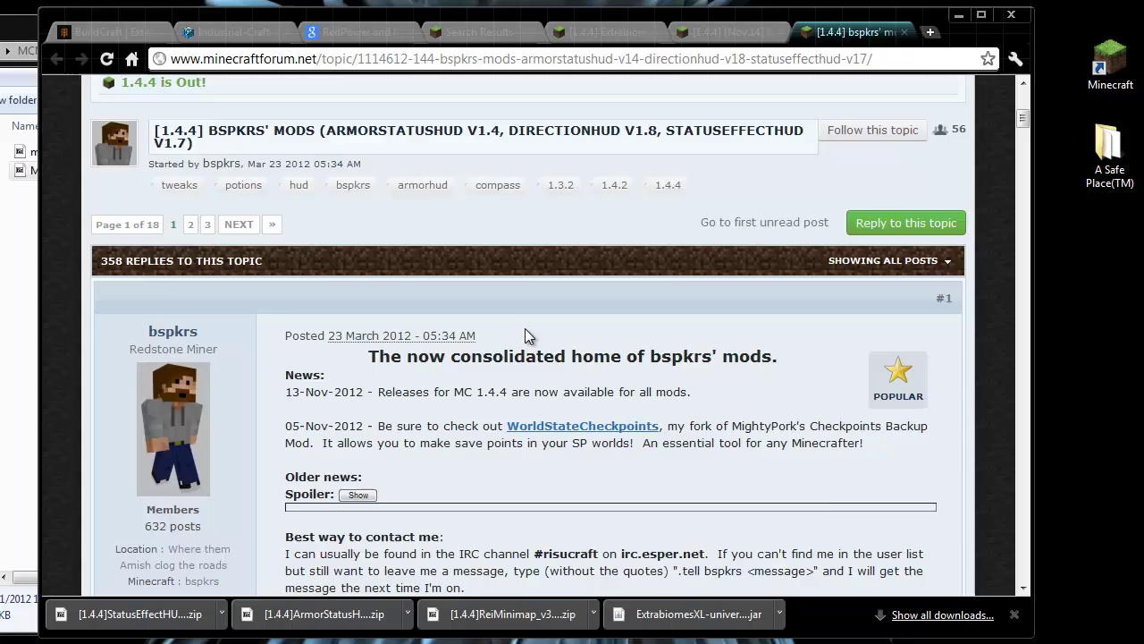
scroll(525, 330, down, 6)
scroll(526, 331, down, 8)
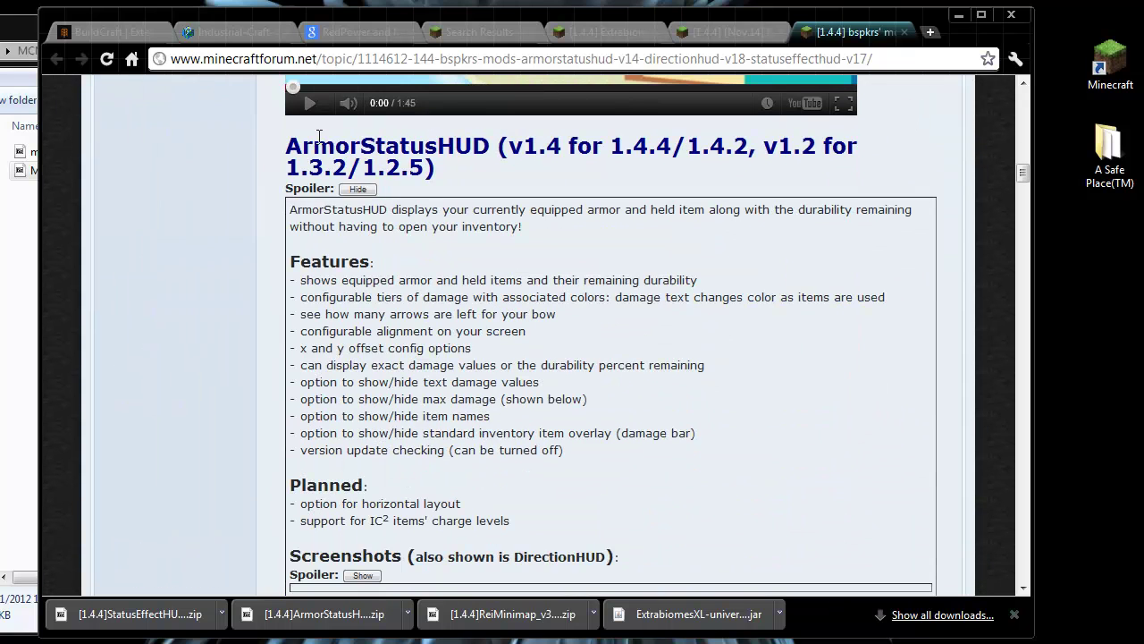
drag(625, 144, 676, 147)
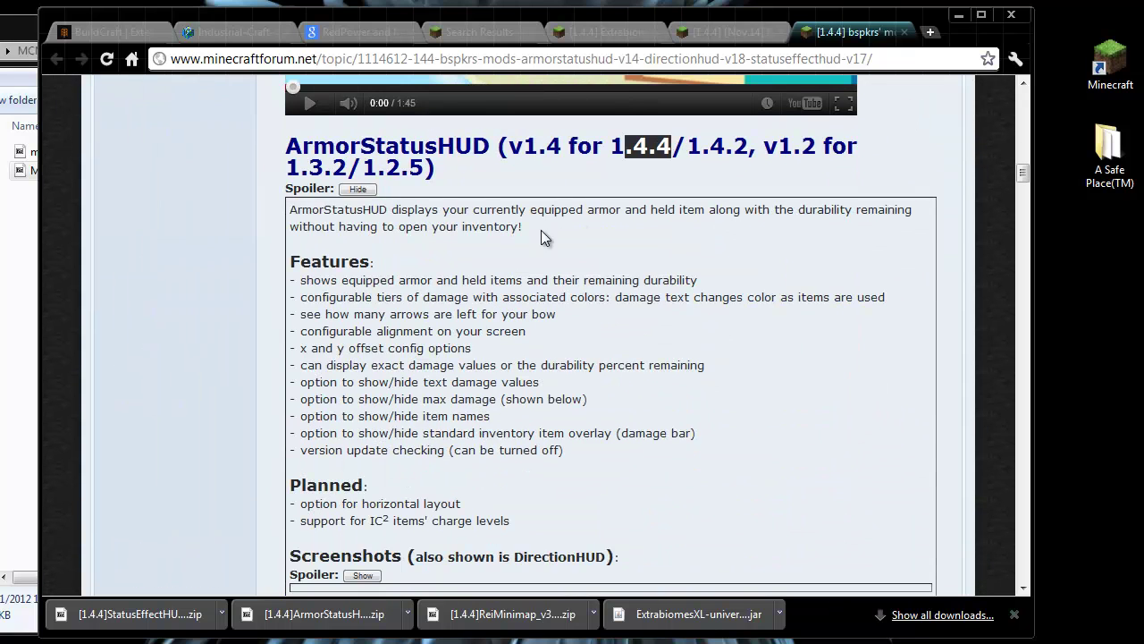
scroll(539, 232, down, 10)
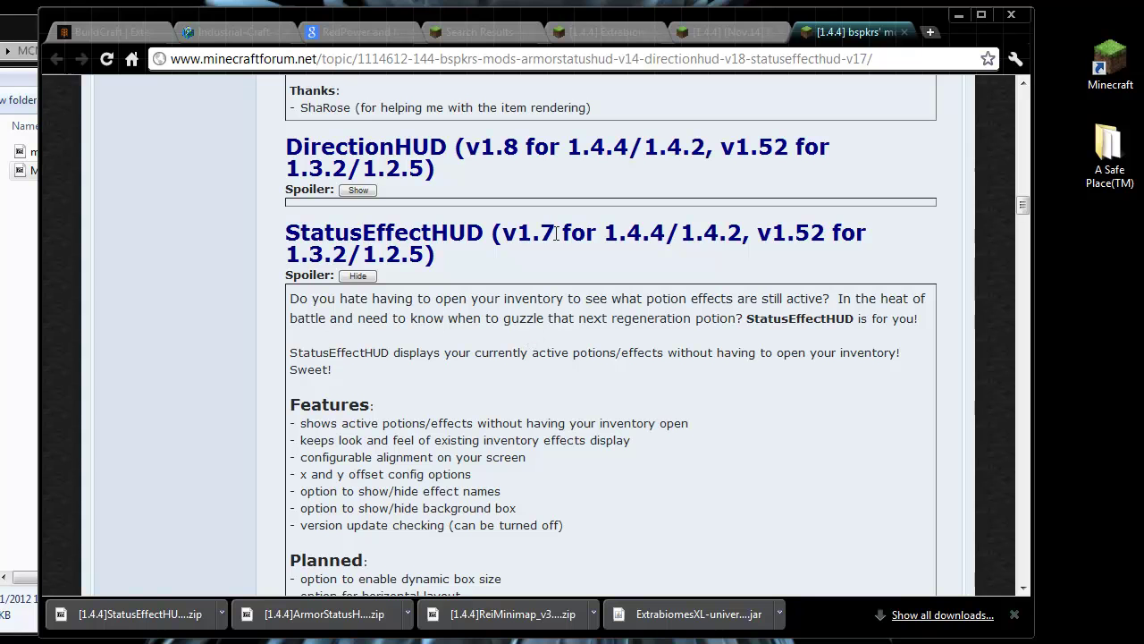
drag(611, 233, 667, 234)
click(680, 244)
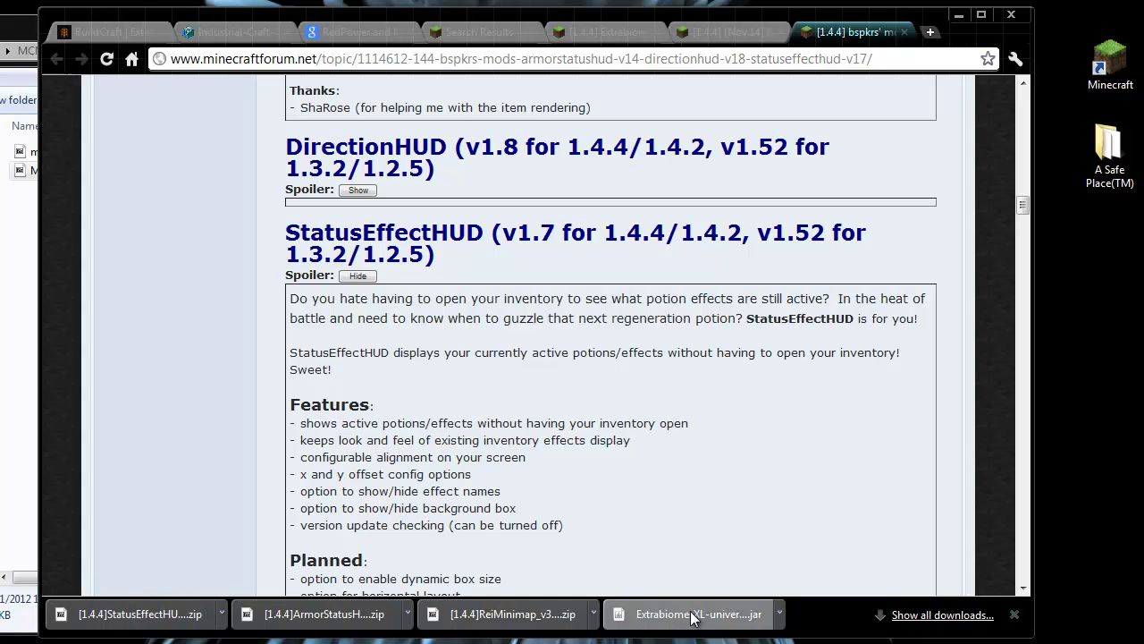
- Minimize Chrome and move the four mod files into the .minecraft\mods folder
click(958, 17)
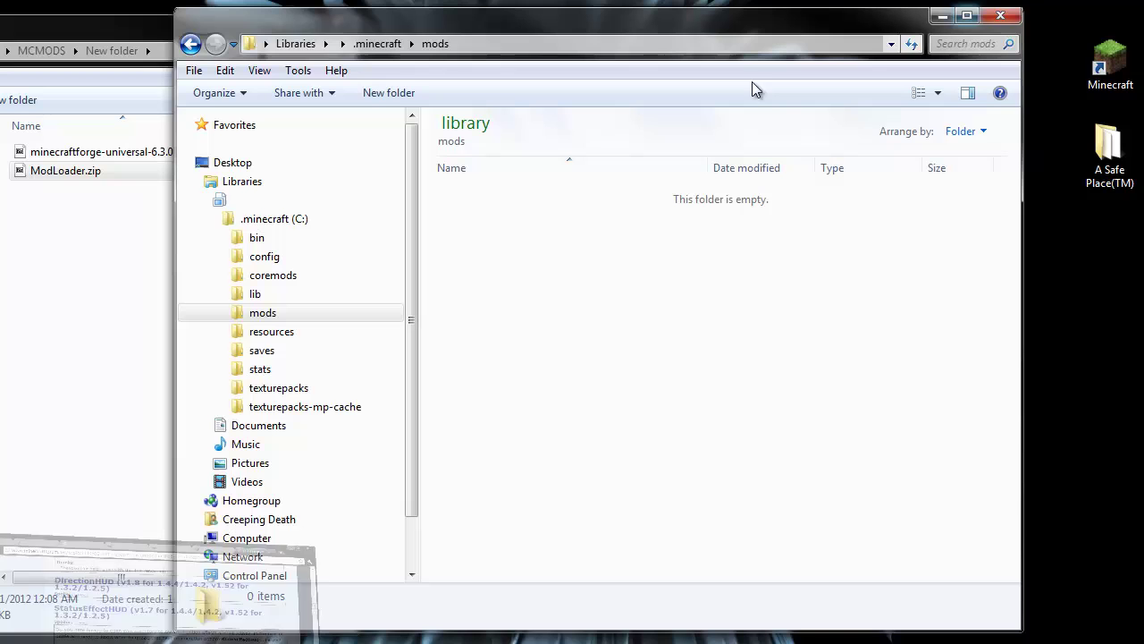
key(alt+Tab)
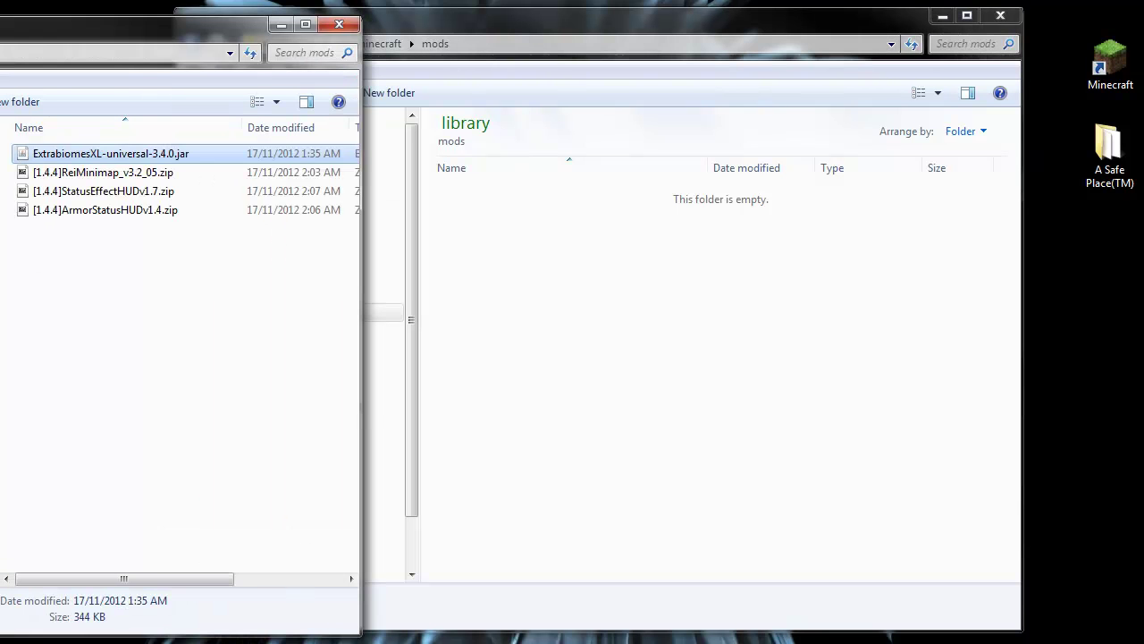
click(202, 271)
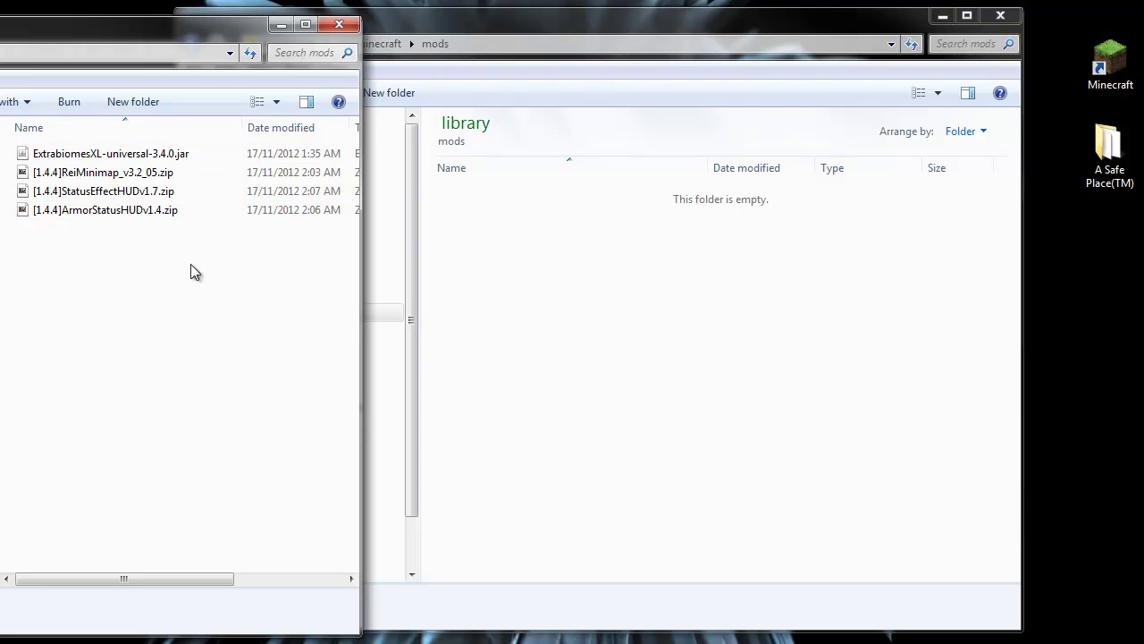
drag(189, 284, 2, 65)
drag(54, 175, 653, 322)
click(707, 329)
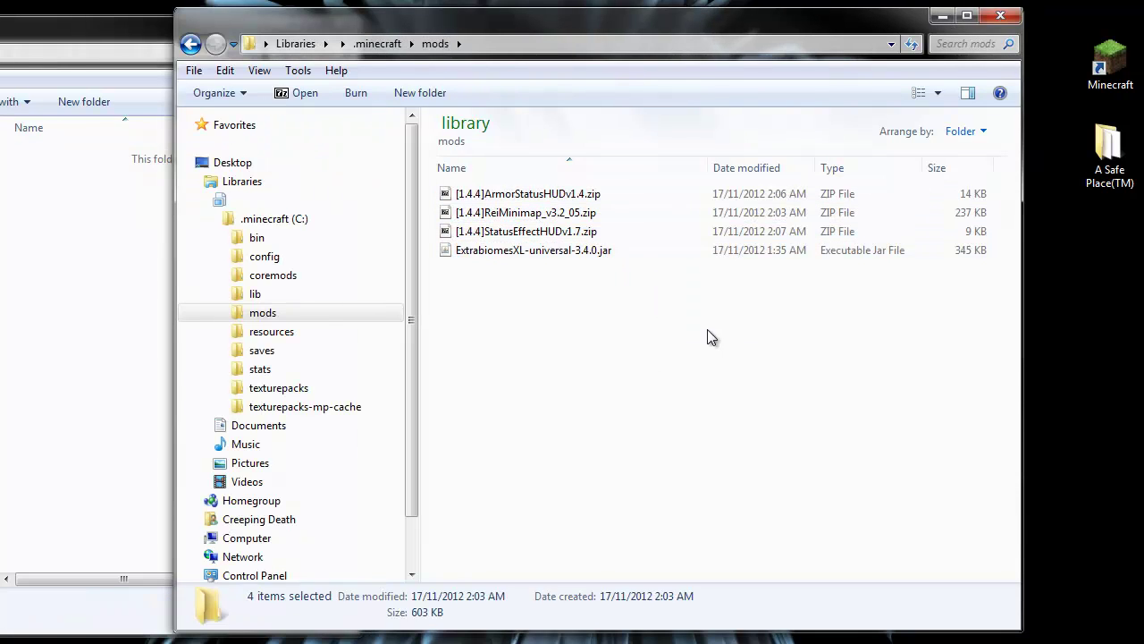
- Launch Minecraft and view the Coder Pack, Forge Mod Loader and Minecraft Forge entries in the mod list
double_click(1111, 62)
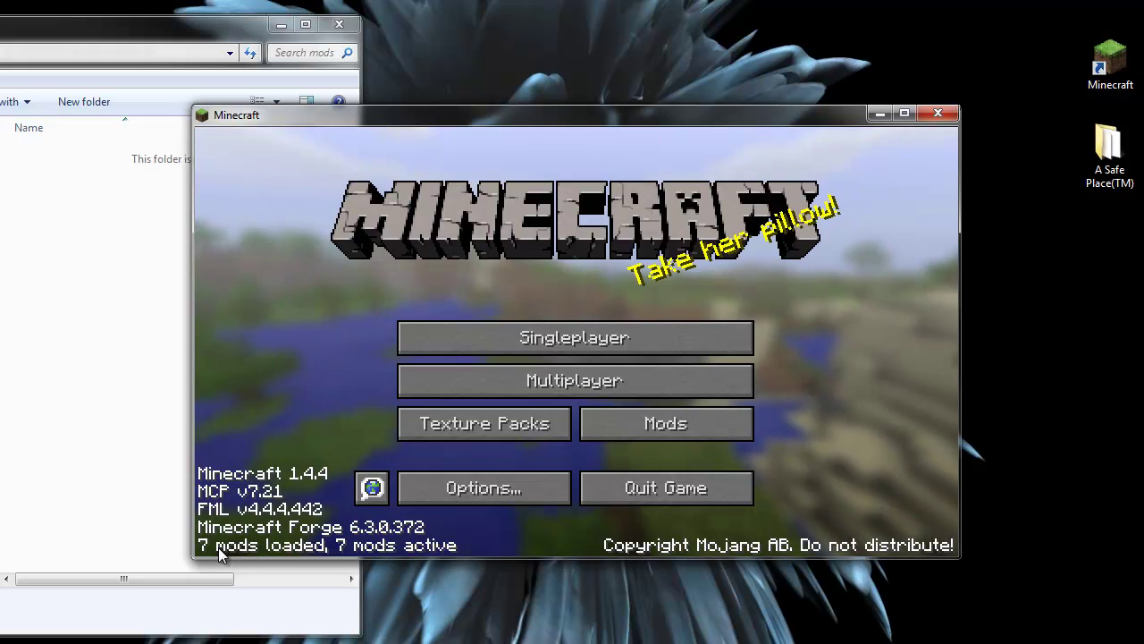
click(616, 429)
click(349, 228)
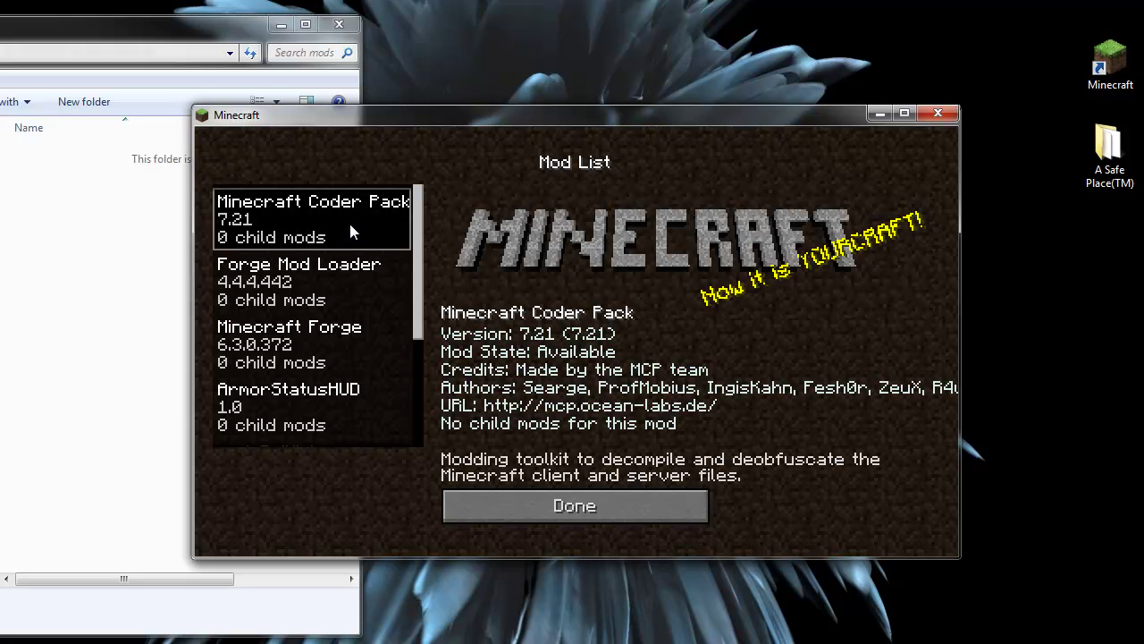
click(303, 295)
click(363, 341)
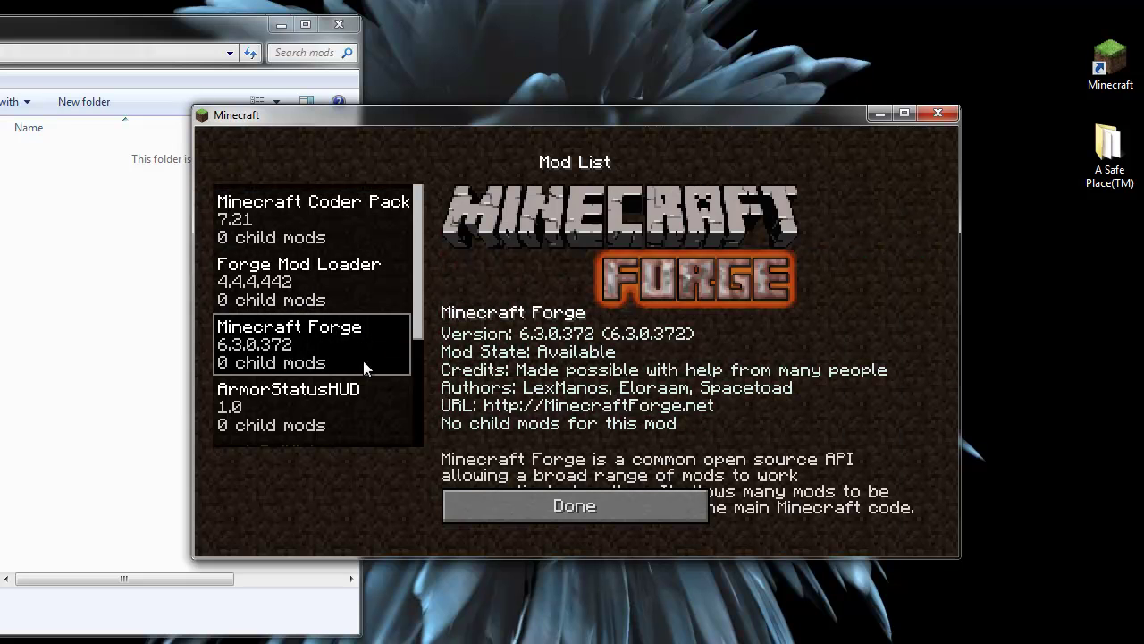
- Check the ArmorStatusHUD, mod_ReiMinimap, StatusEffectHUD and ExtrabiomesXL entries, then return to the title screen
scroll(363, 371, down, 1)
click(333, 363)
scroll(348, 362, down, 2)
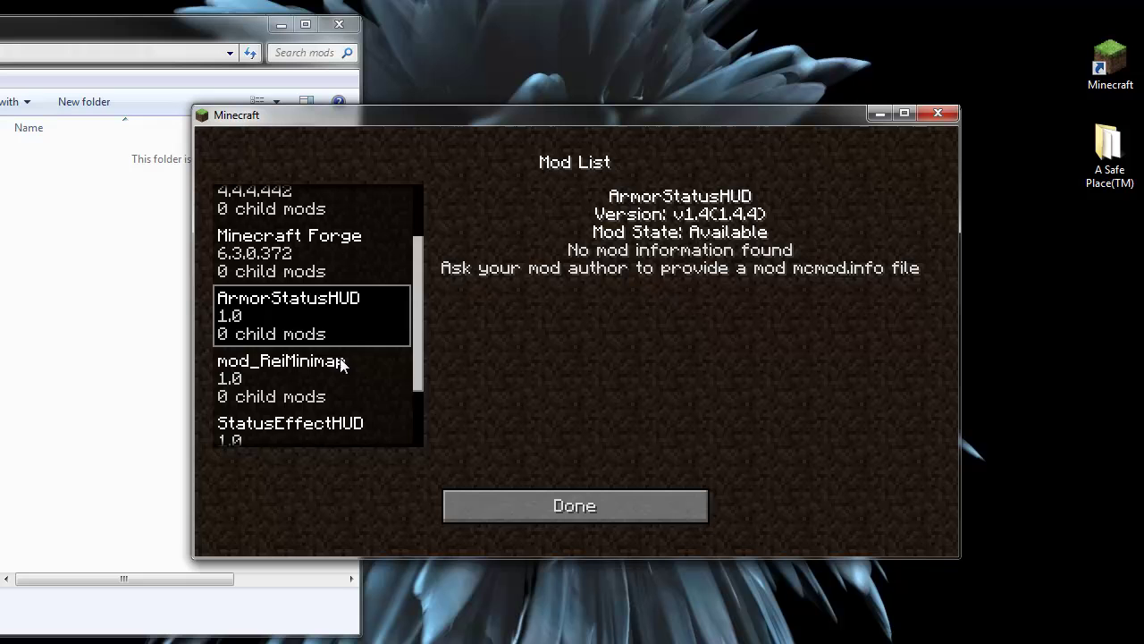
click(352, 365)
scroll(350, 369, down, 2)
click(353, 368)
scroll(368, 373, down, 1)
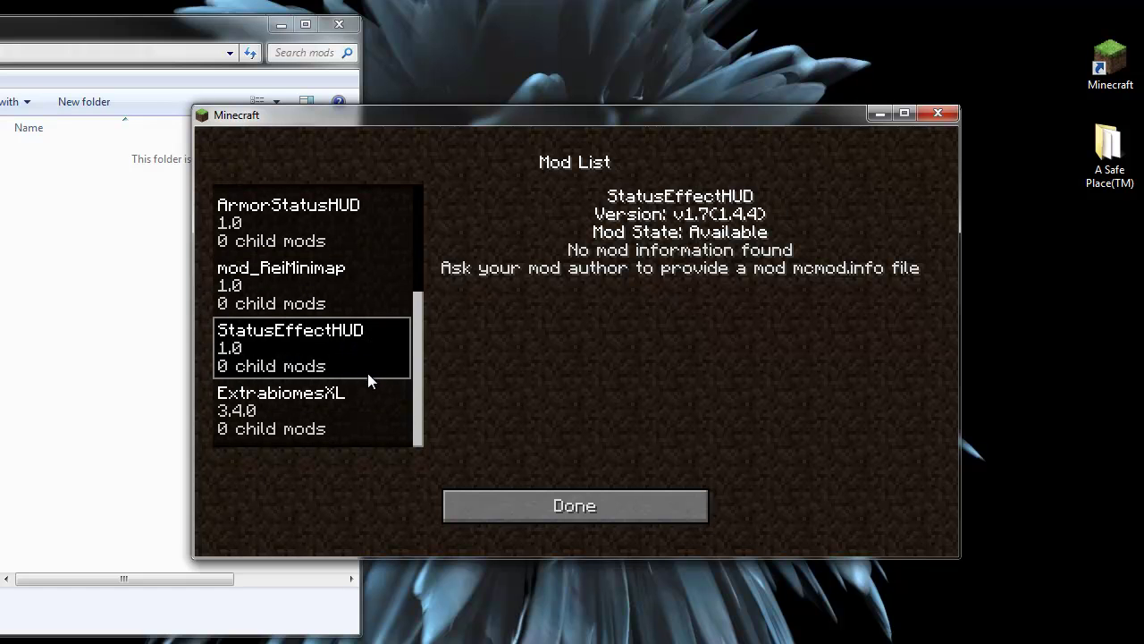
click(372, 421)
click(541, 505)
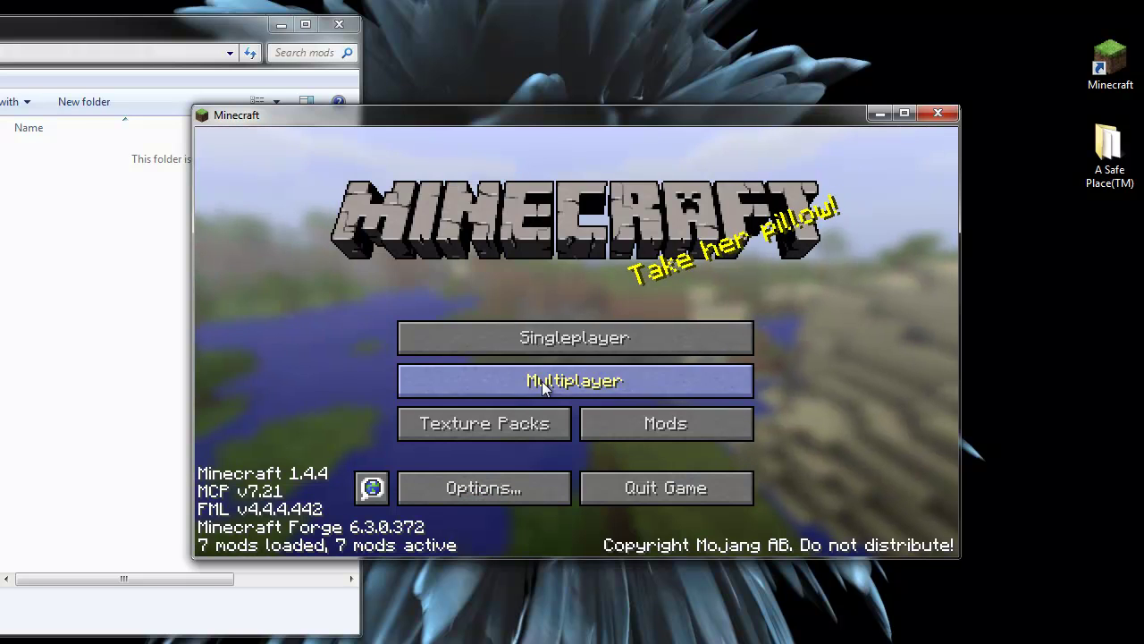
- Create a new singleplayer world in Creative mode
click(550, 342)
click(685, 474)
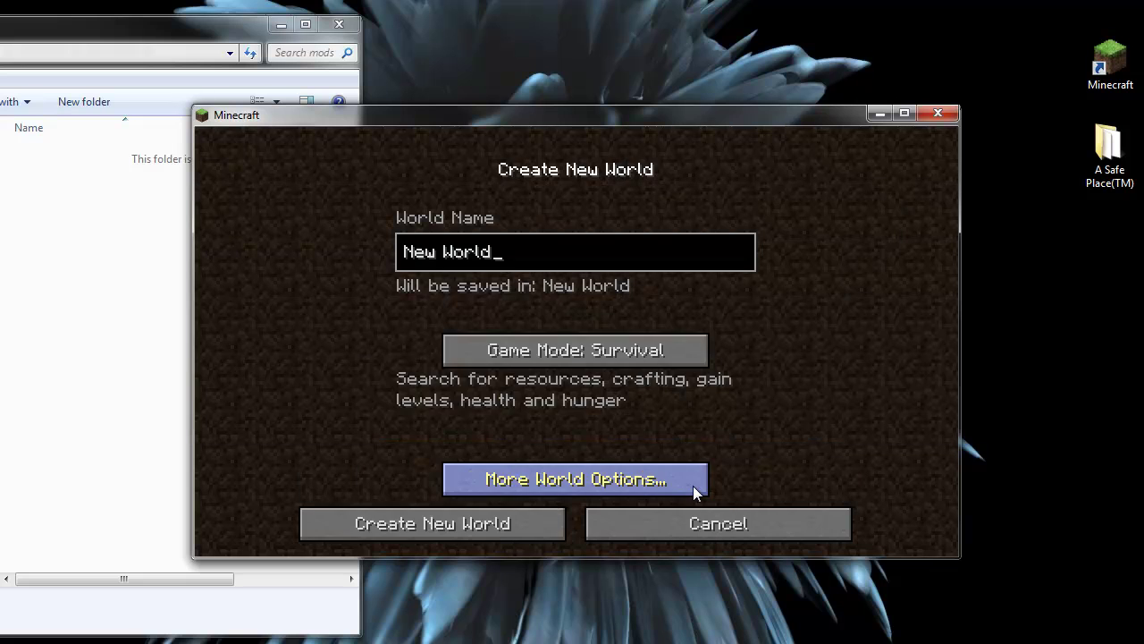
click(567, 363)
click(393, 533)
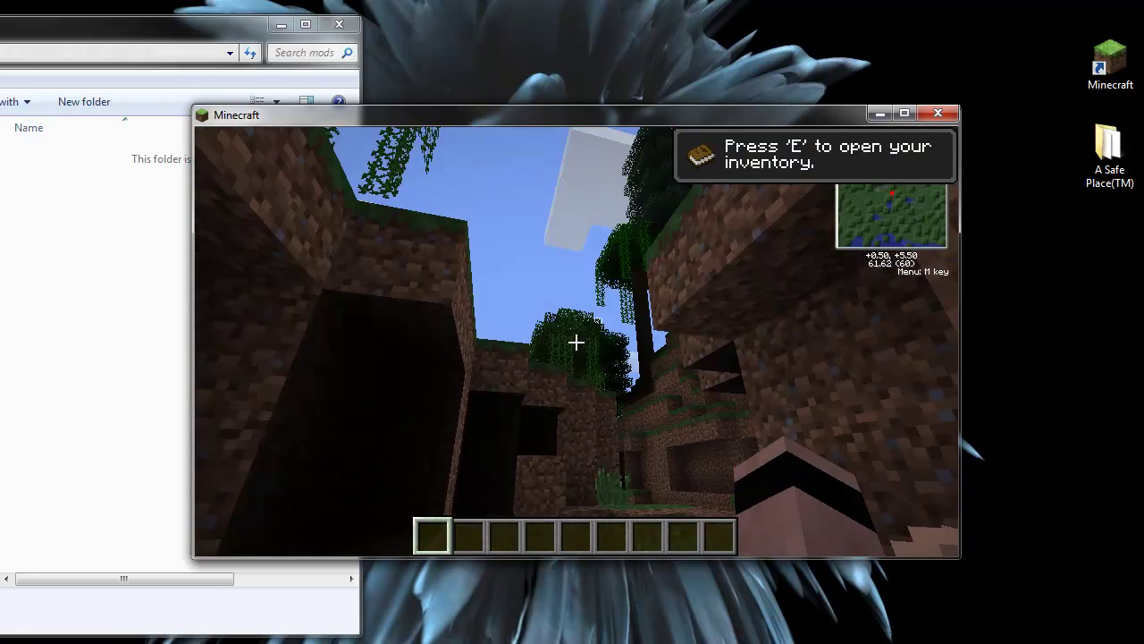
- Walk onto the grass, glance at the inventory, and toggle the minimap's large map
key(w)
key(space)
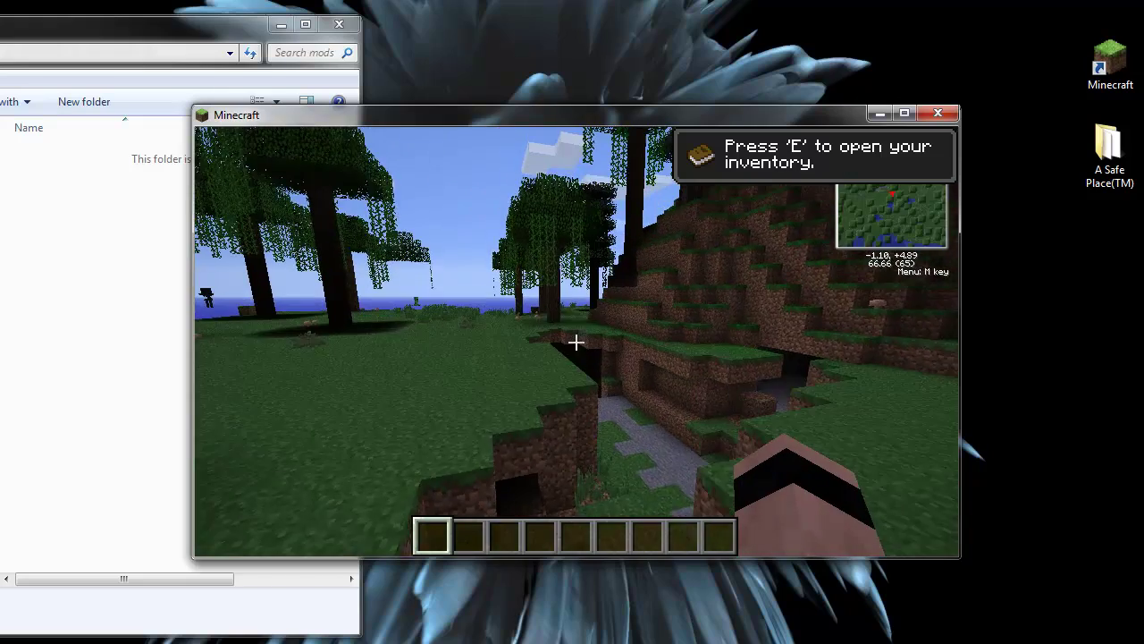
key(space)
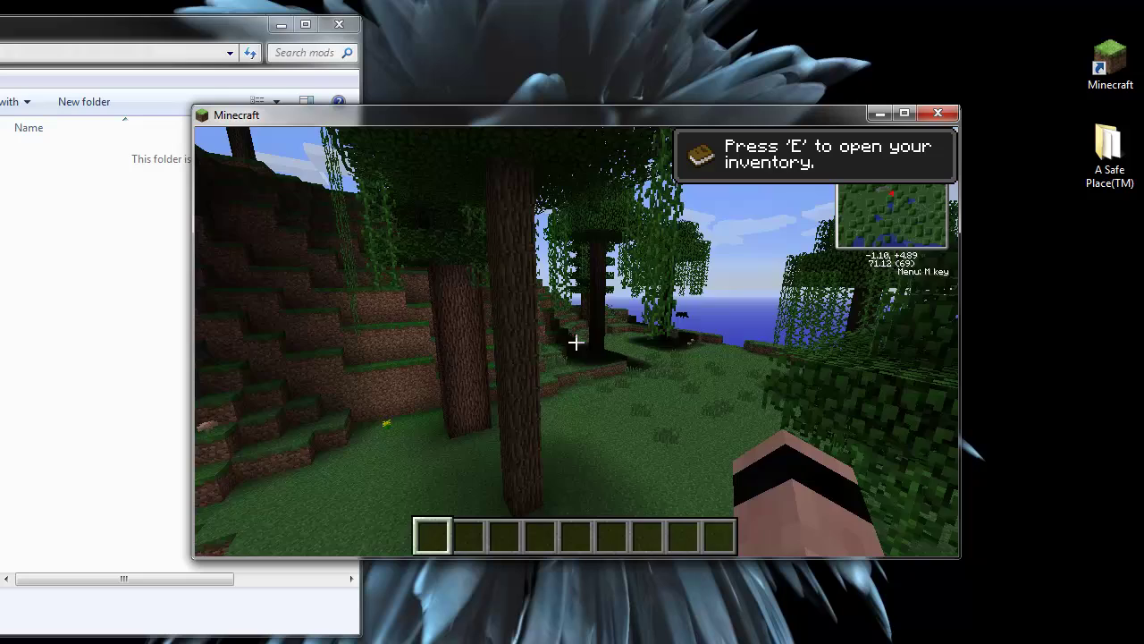
key(e)
key(e)
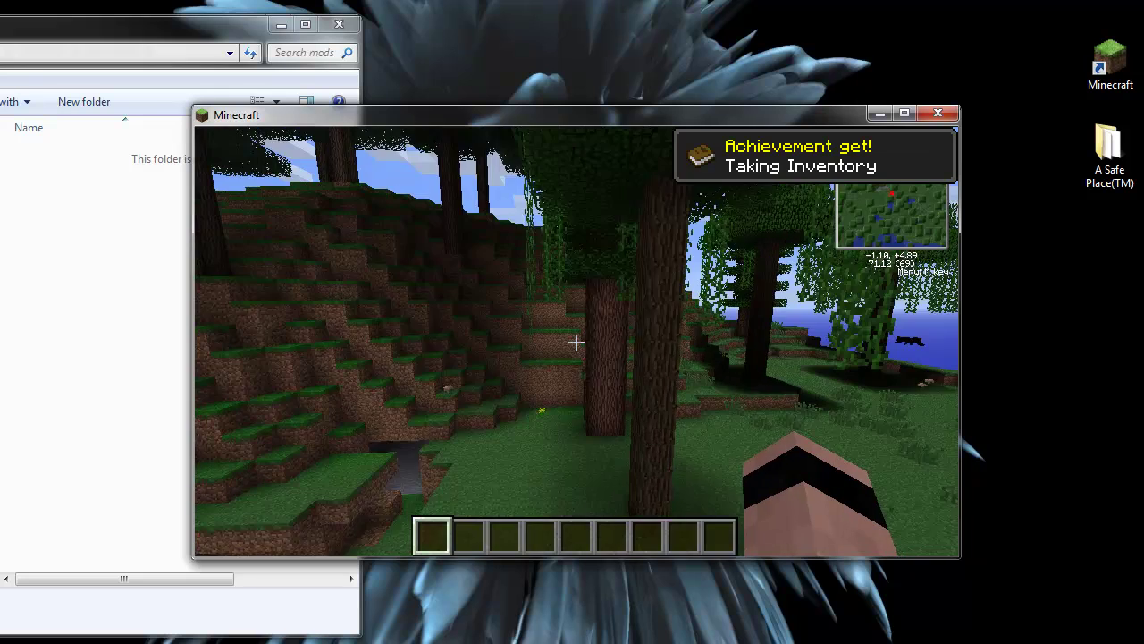
key(c)
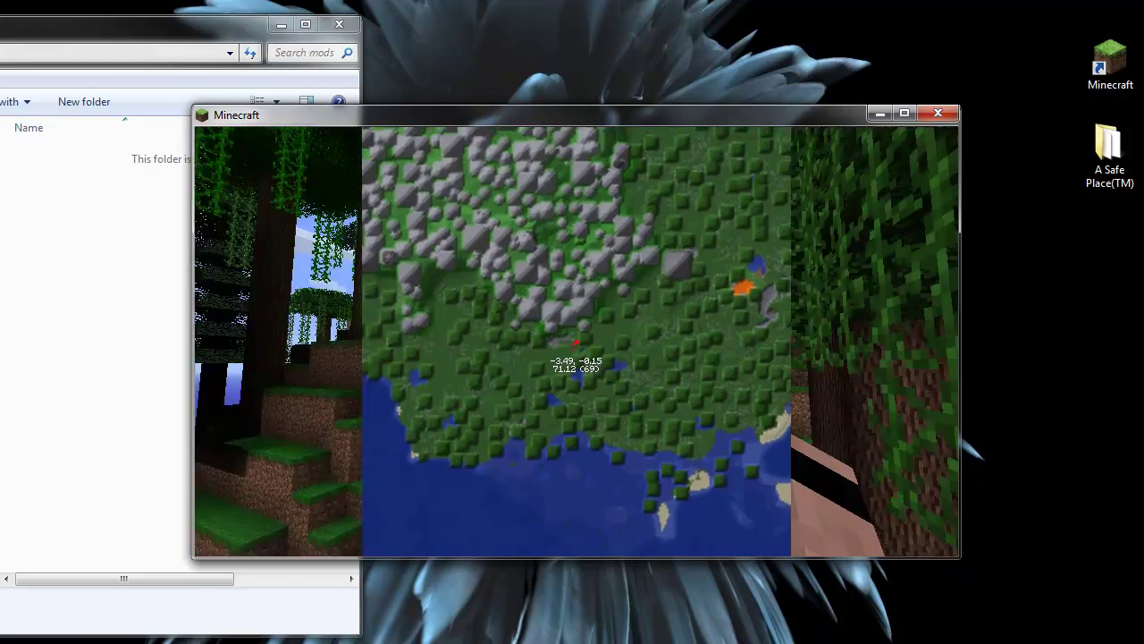
key(c)
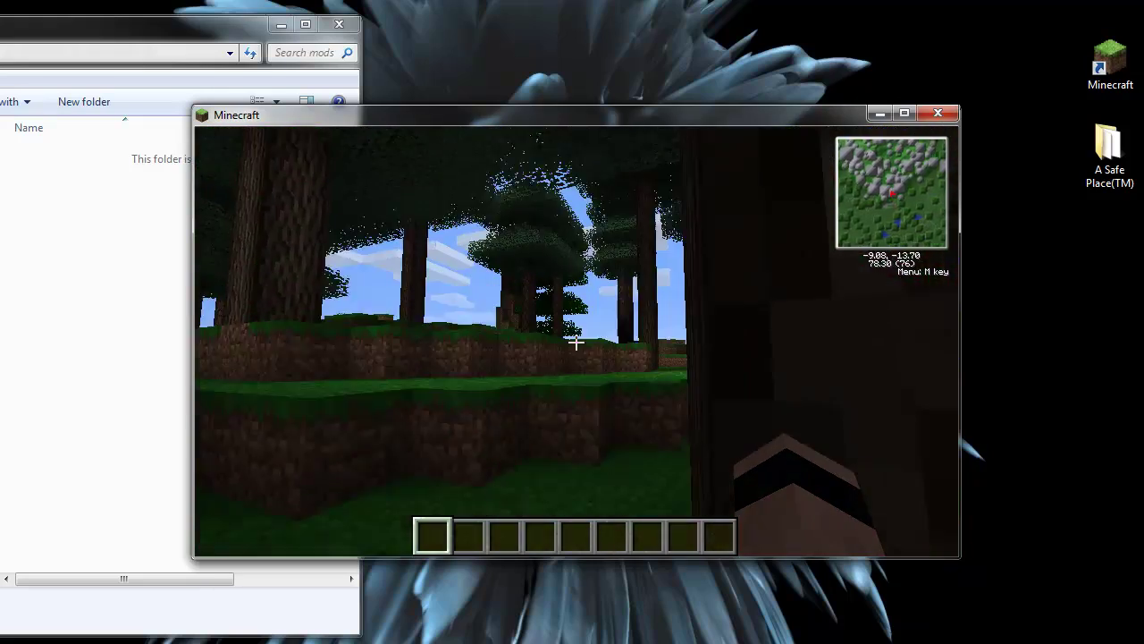
- Walk through the forest, fly above the trees and bring up the creative inventory
key(w)
key(w)
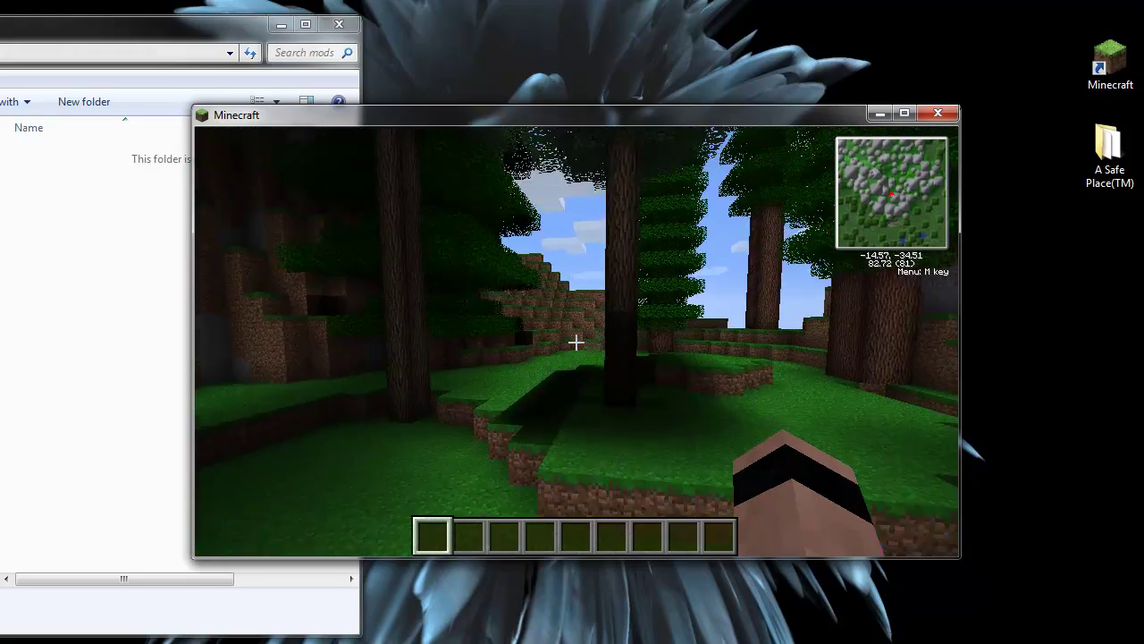
key(w)
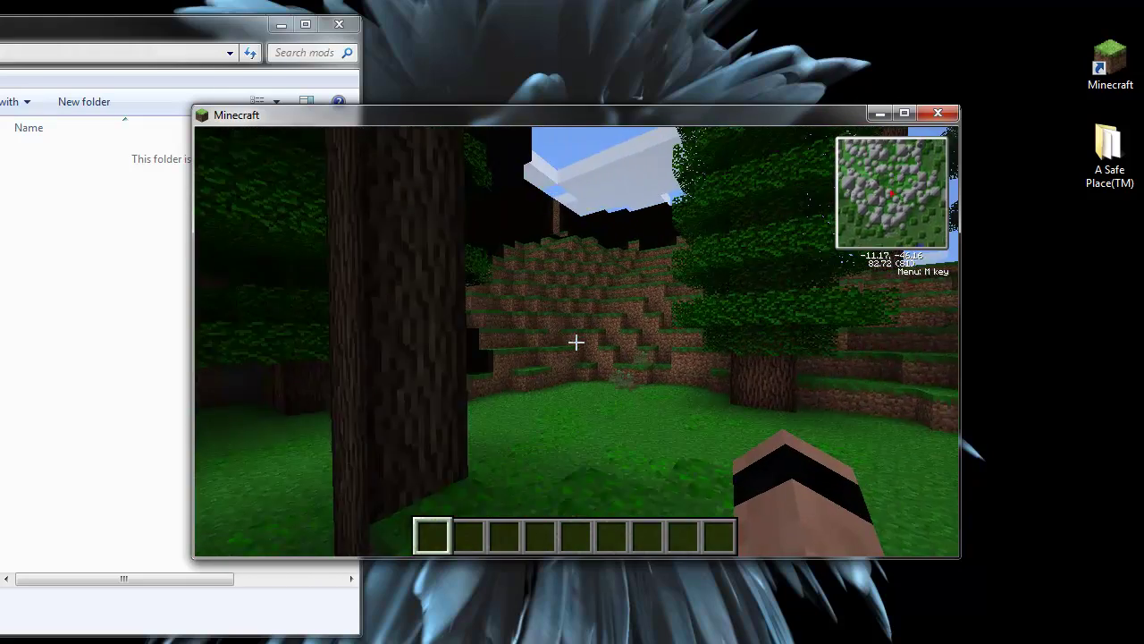
key(w)
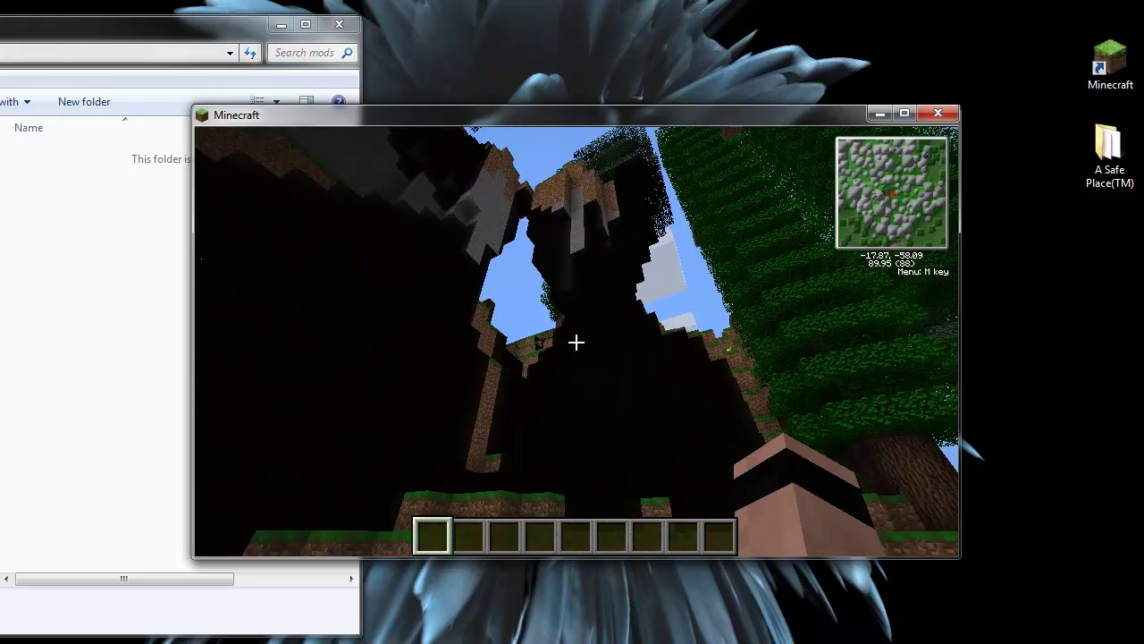
key(space)
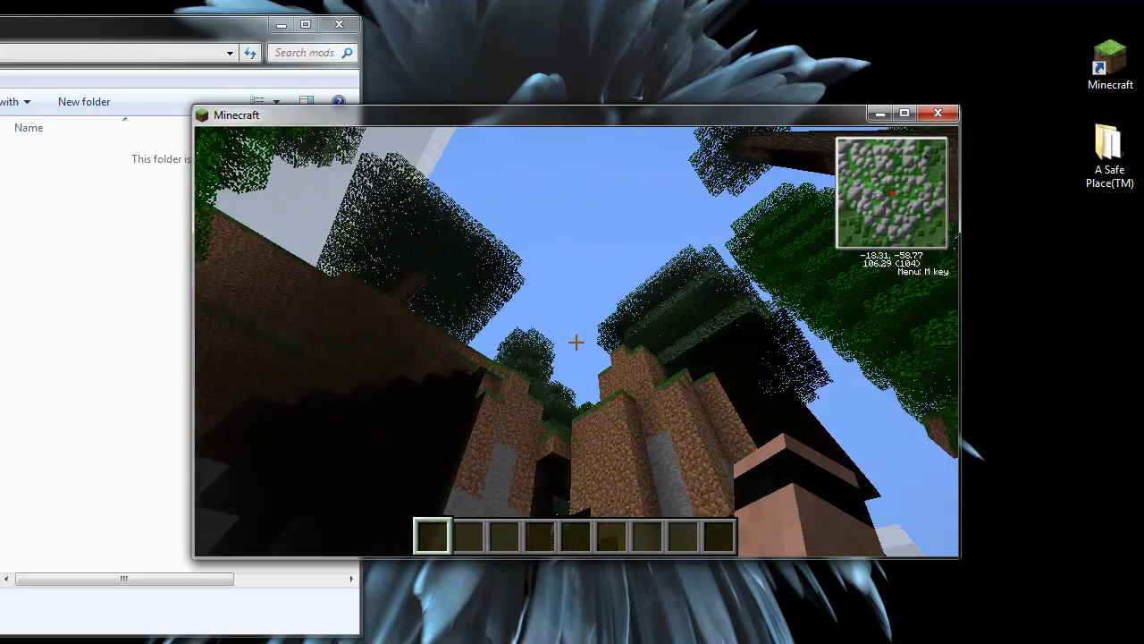
key(space)
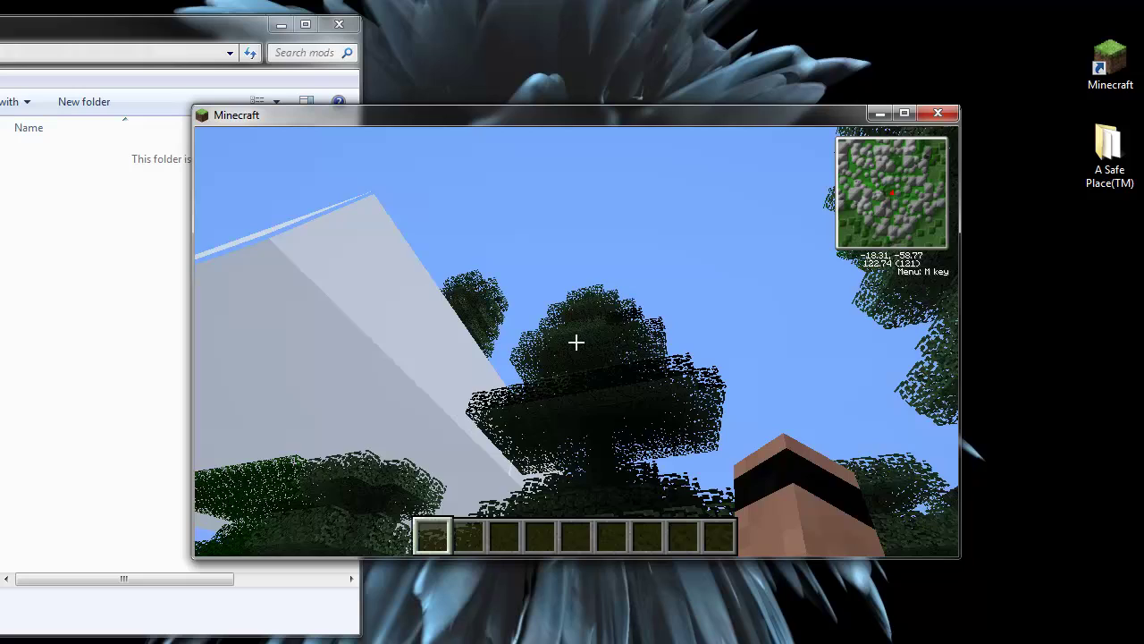
key(e)
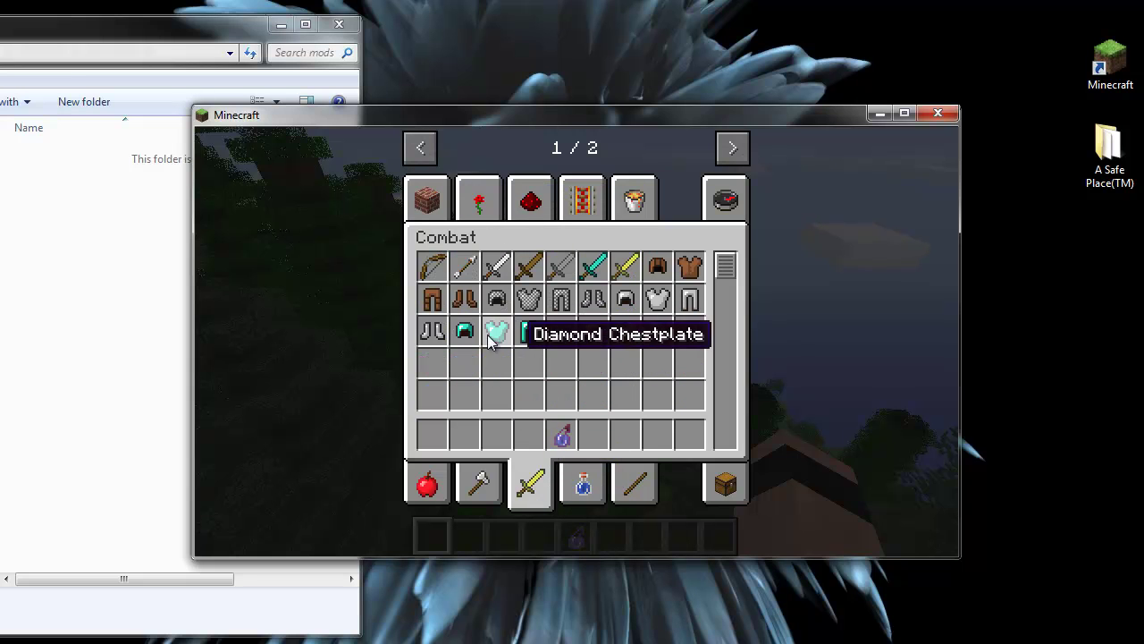
- Equip the diamond armour and return to the game
key(e)
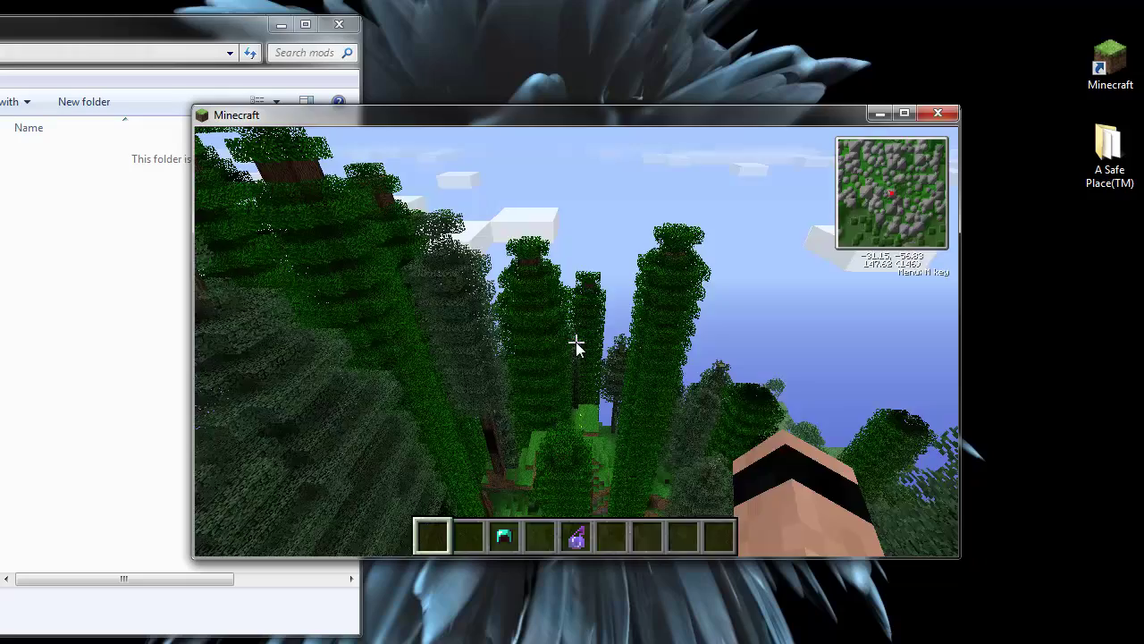
key(e)
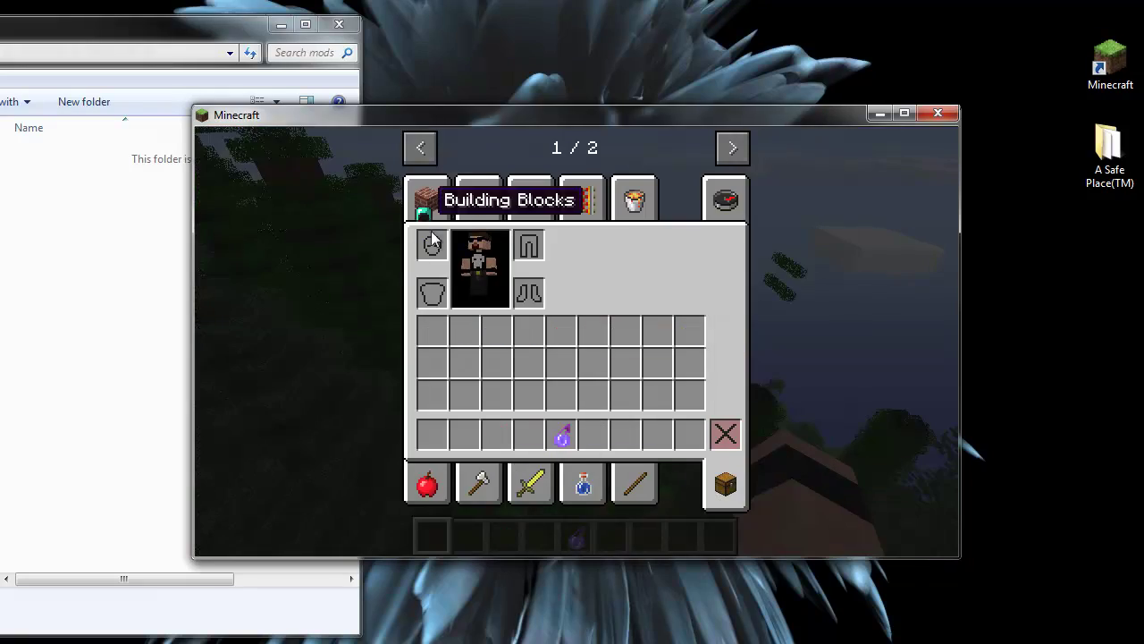
key(e)
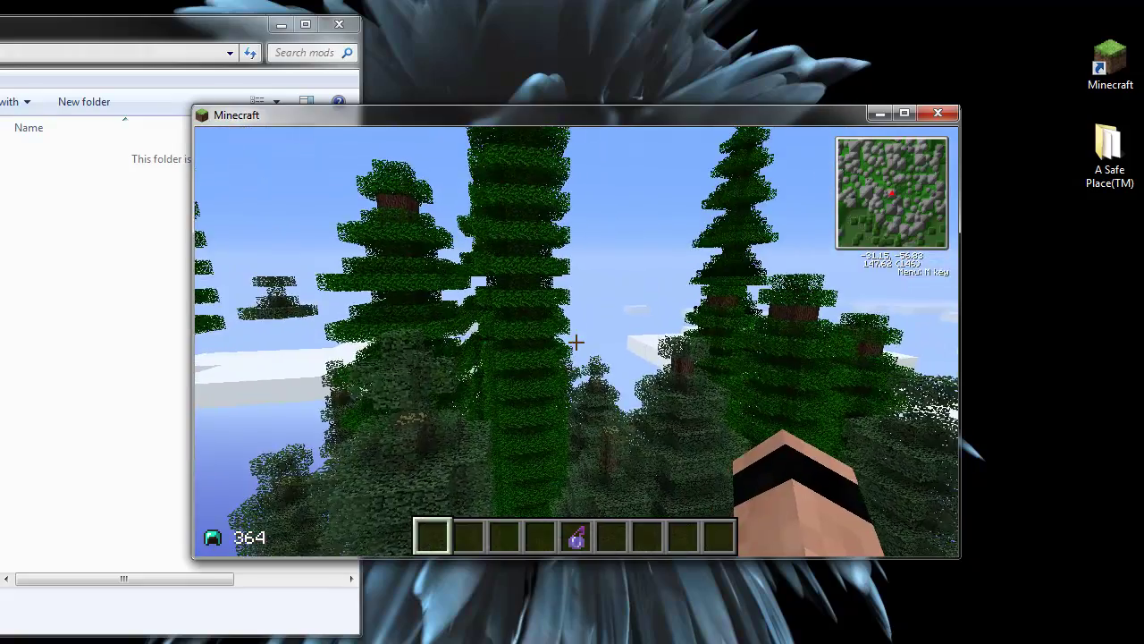
- Throw two Splash Potions of Slowness to trigger the Slowness timer, then pause the game
scroll(576, 341, down, 4)
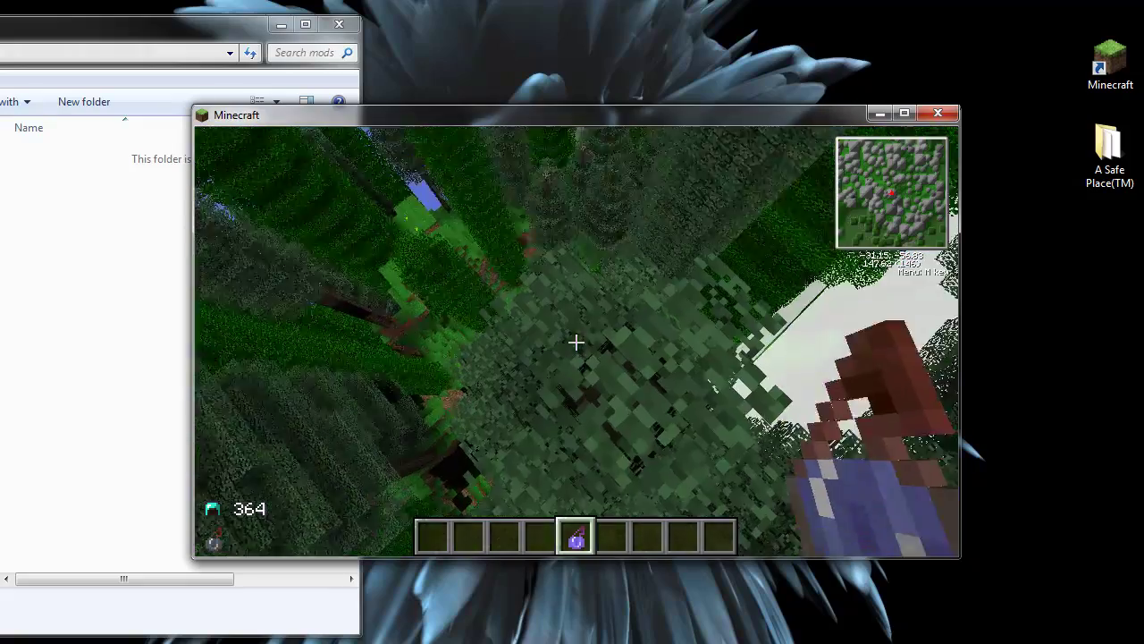
right_click(576, 342)
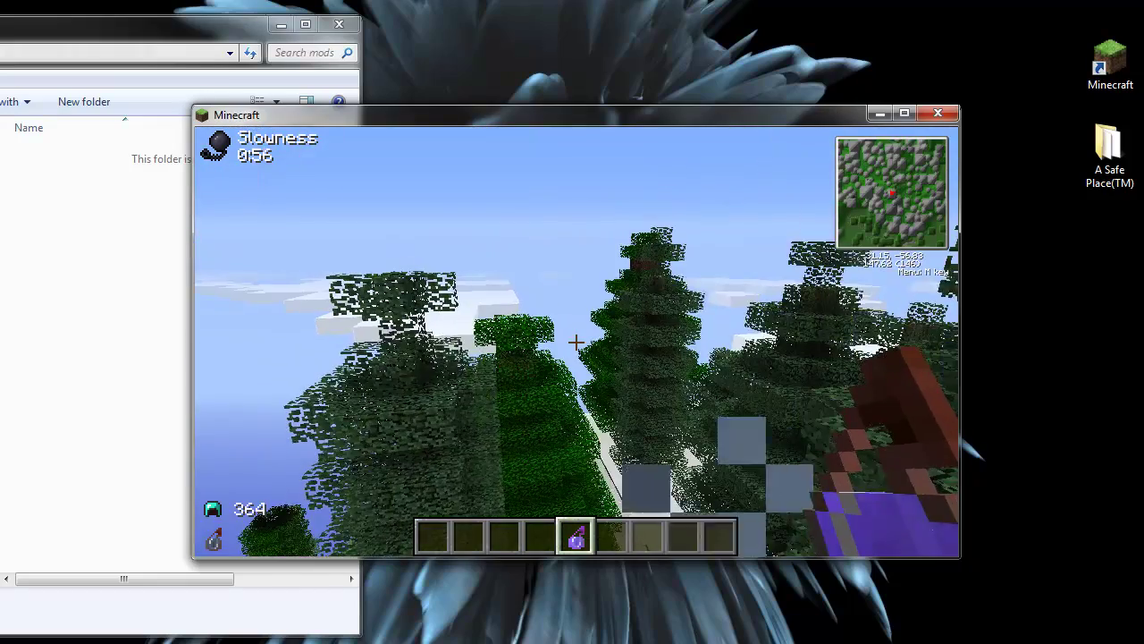
right_click(576, 342)
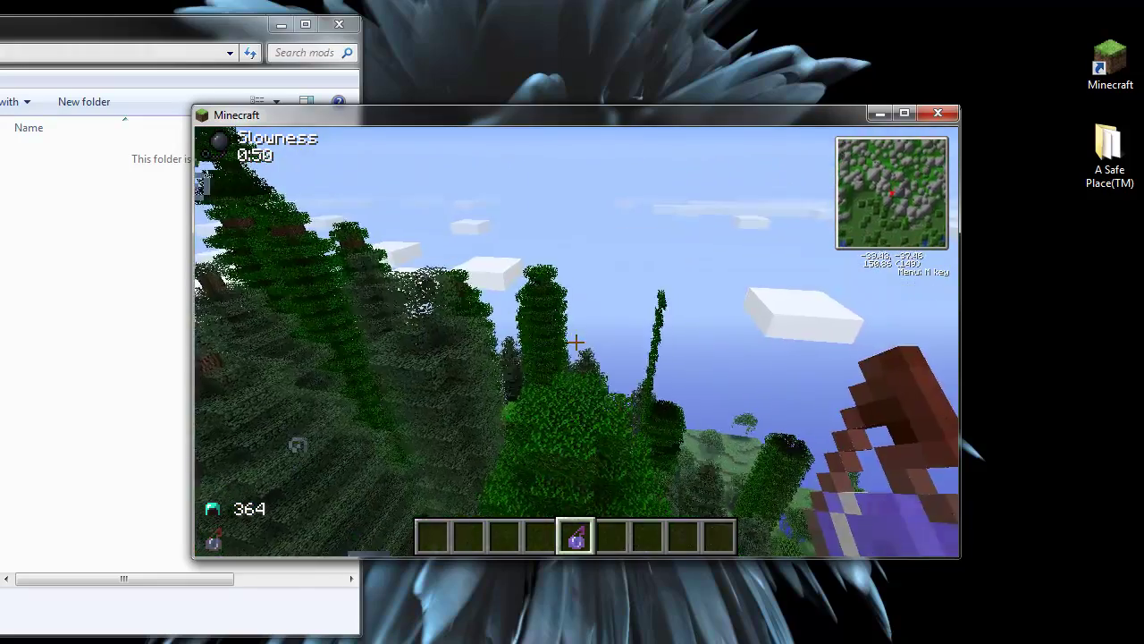
key(Escape)
- Save and quit the world to the title screen, then quit Minecraft
click(621, 440)
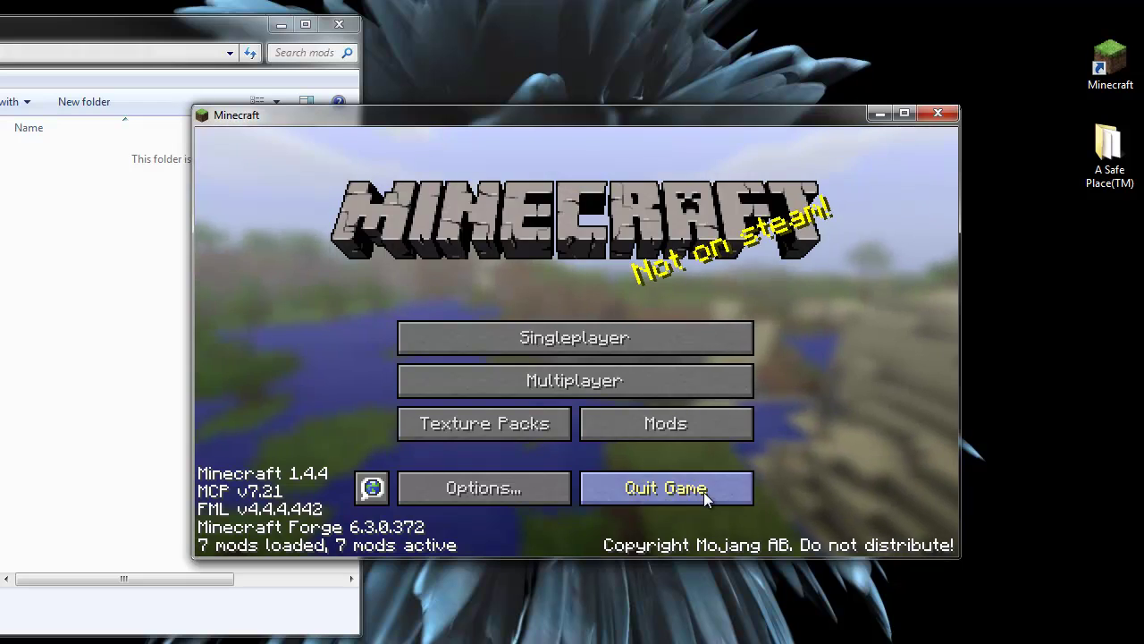
click(703, 492)
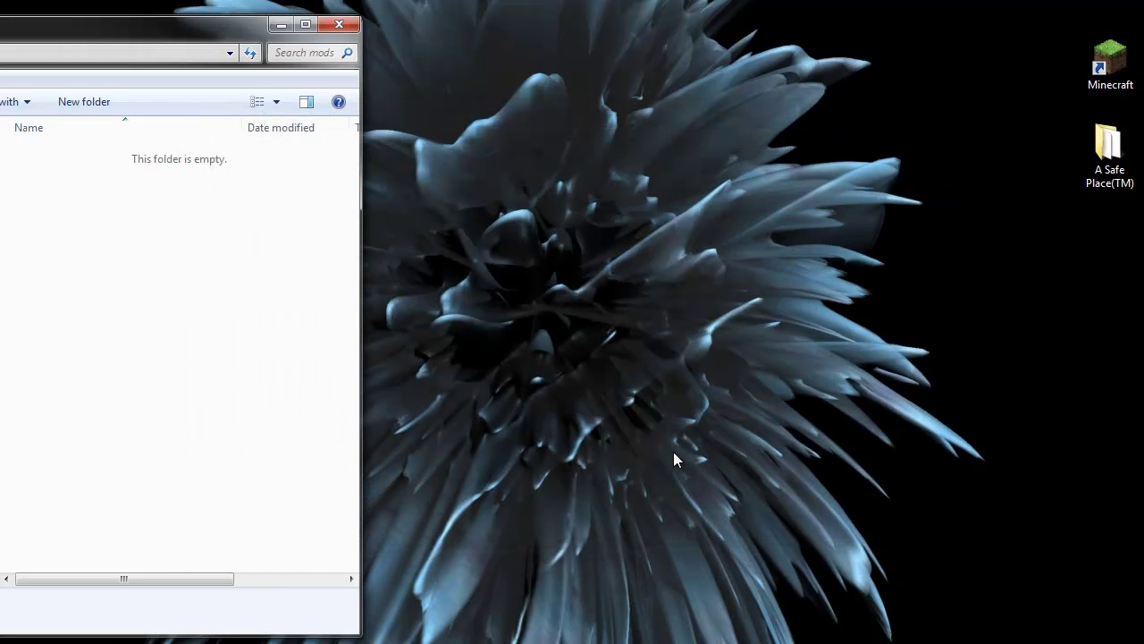